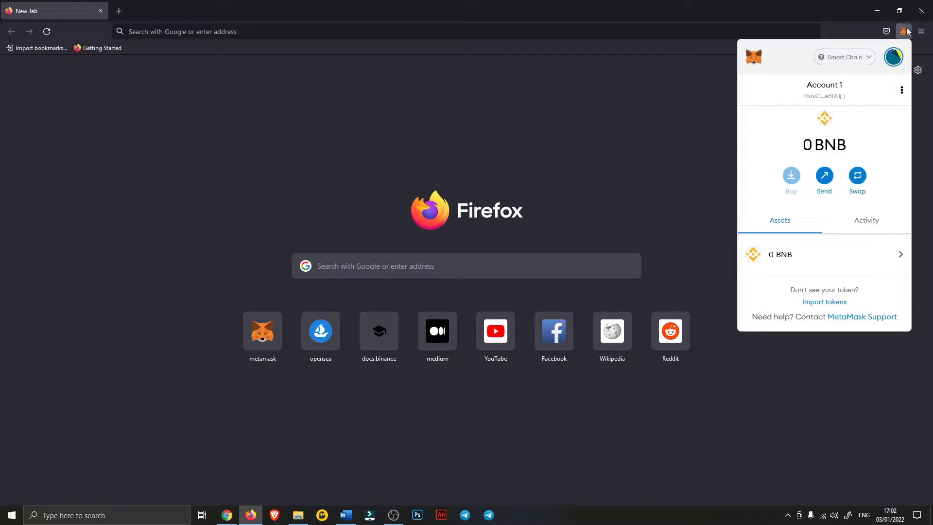
- Open the MetaMask website from the browser's start page and view the wallet extension's account overview
left_click(904, 31)
left_click(255, 330)
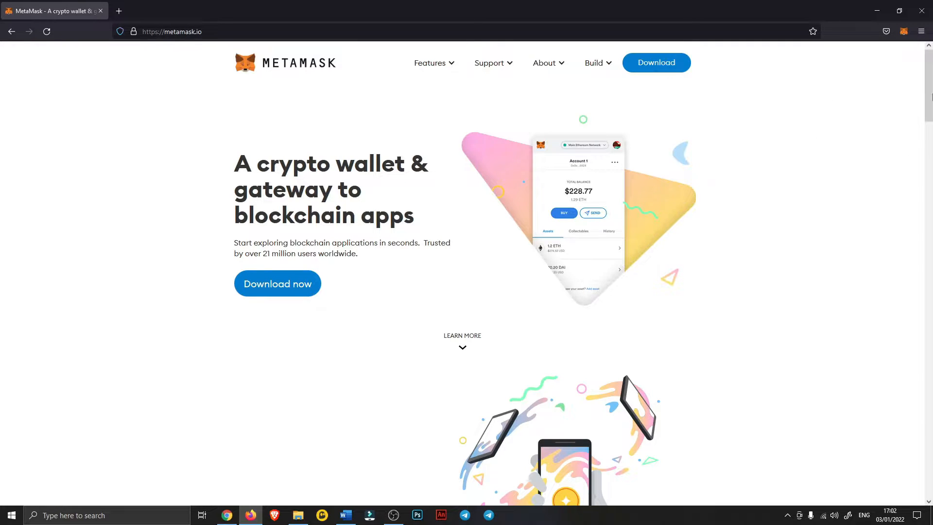
left_click(904, 32)
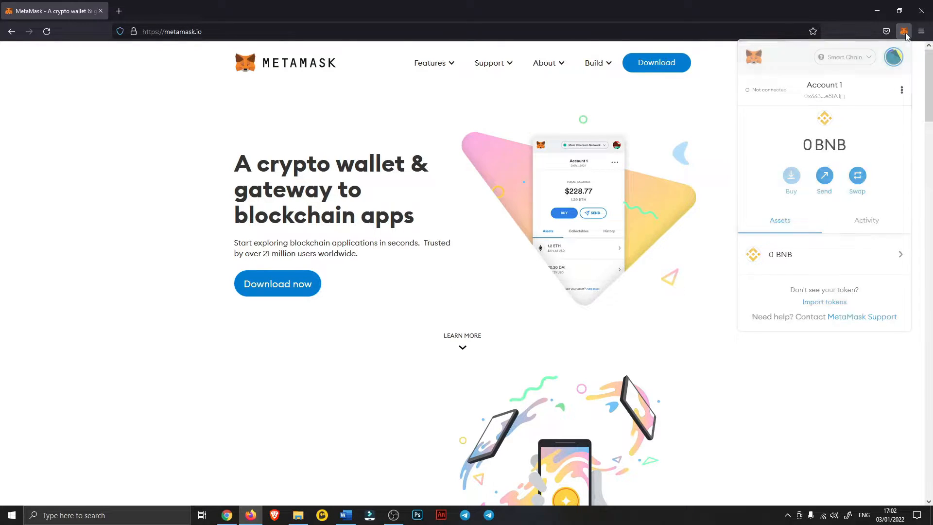
left_click(905, 31)
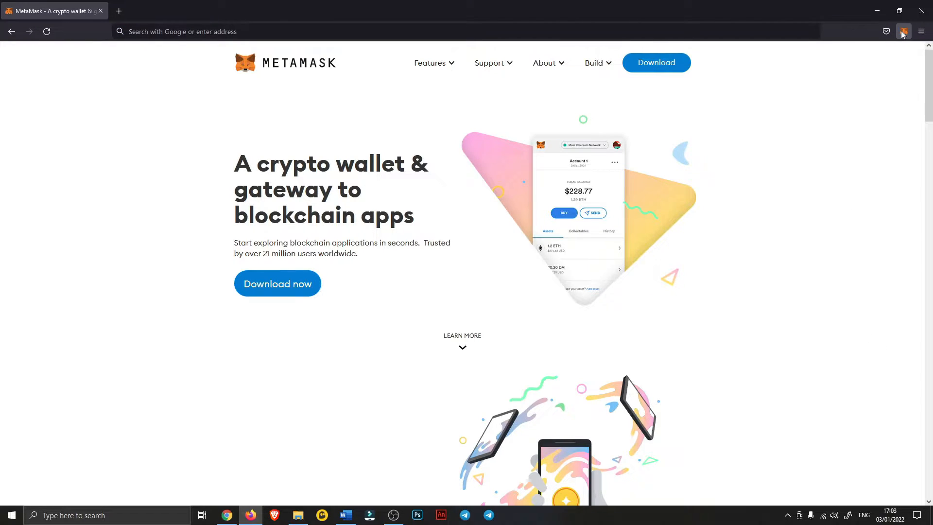
left_click(902, 32)
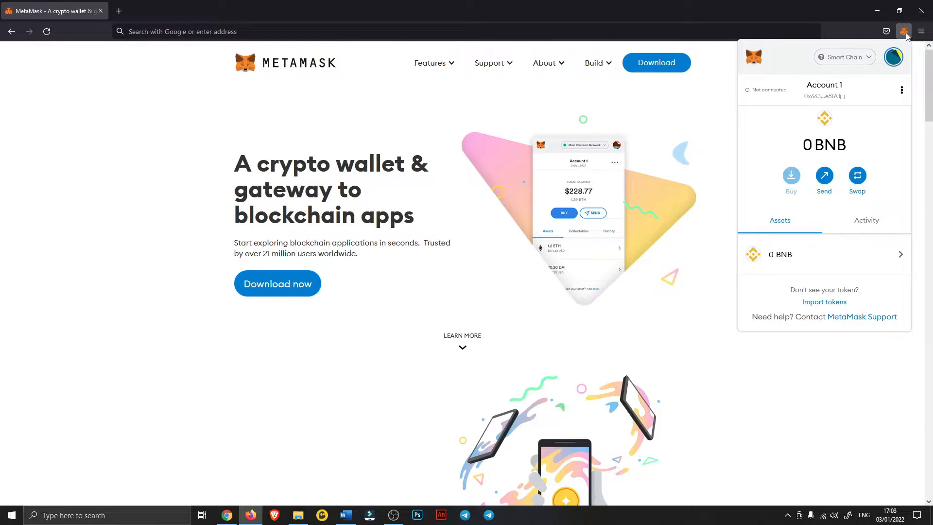
- Search the web for "polygon metamask" and open the Medium setup article at its Matic Mainnet settings
left_click(751, 27)
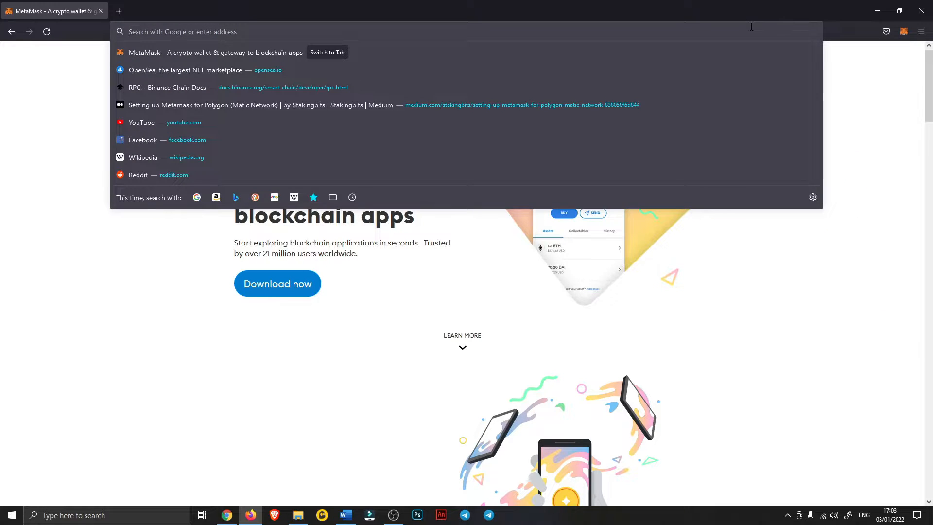
type("poly")
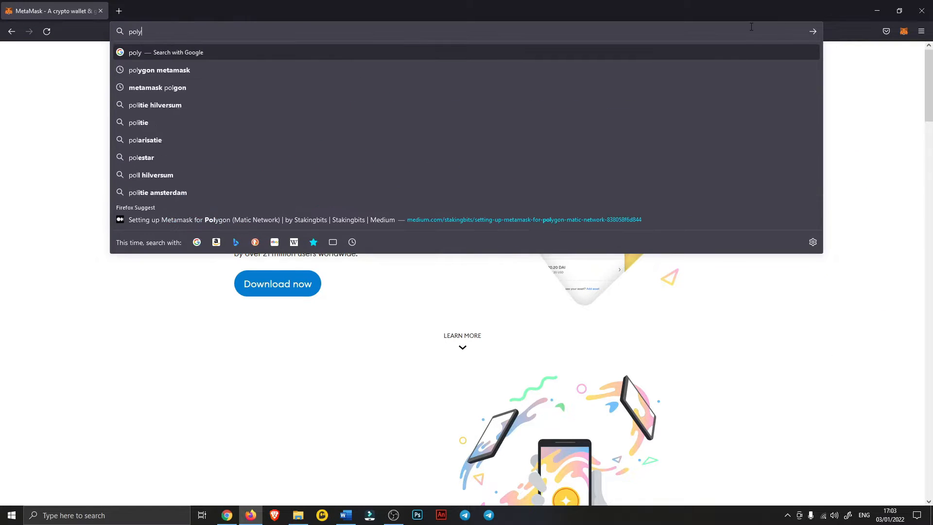
type("gon metamask")
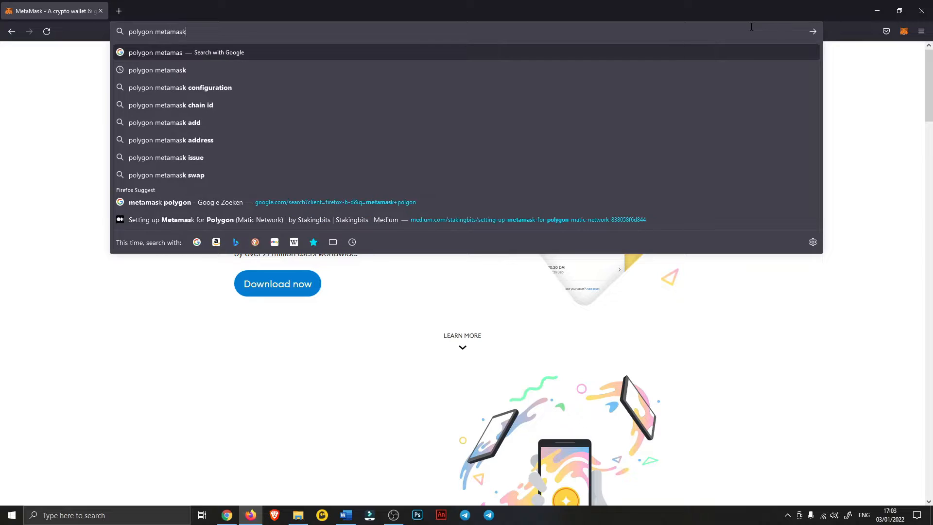
key("Return")
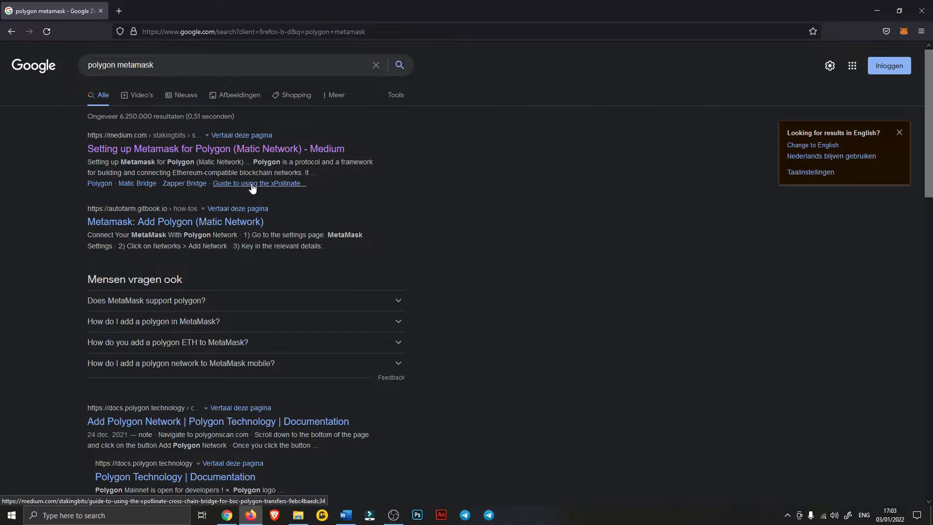
left_click(190, 148)
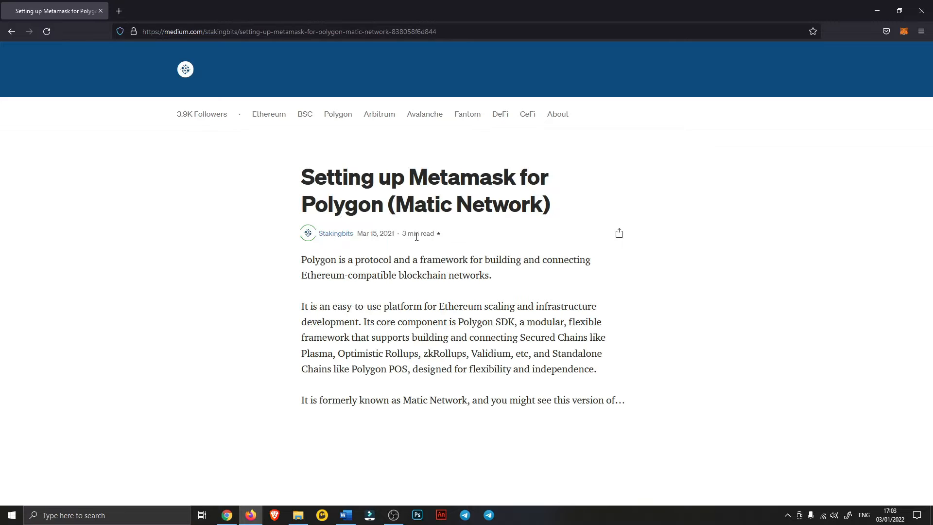
scroll(424, 210, "down", 10)
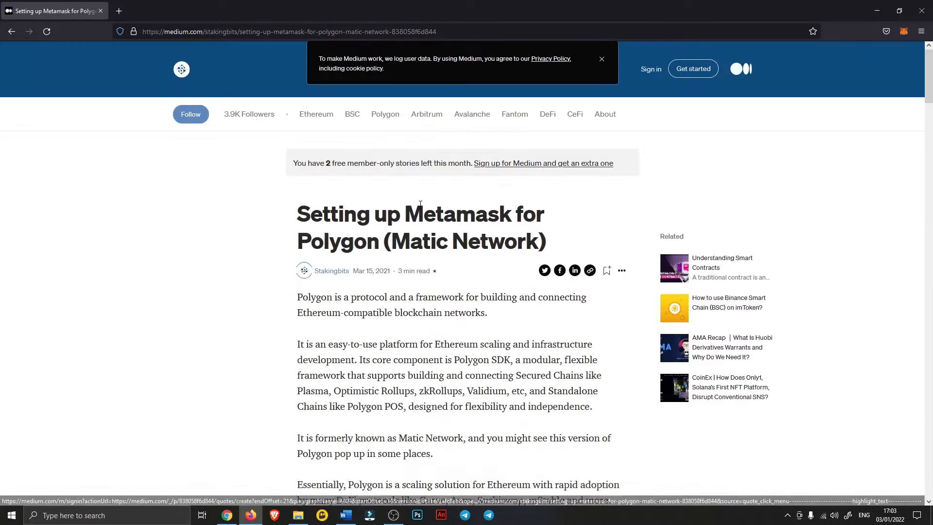
scroll(424, 207, "down", 15)
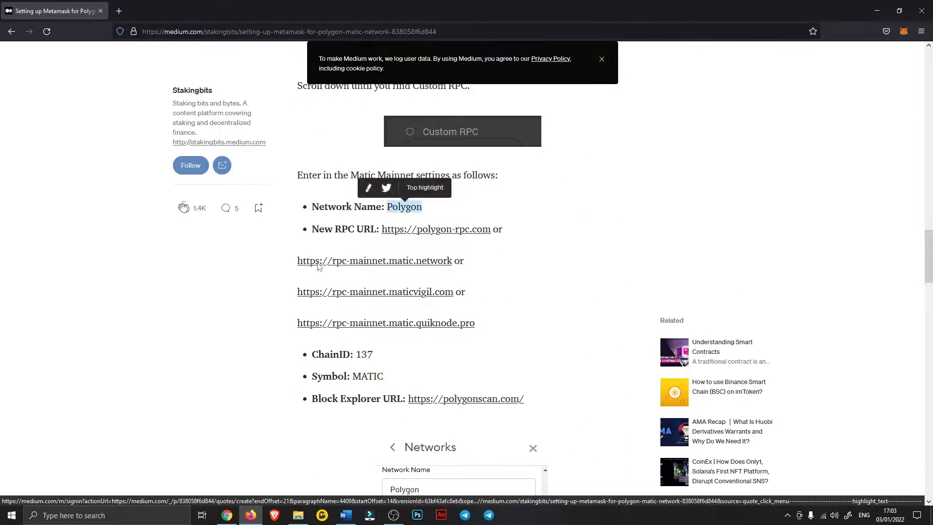
- Open the MetaMask wallet in expanded view and start adding a network with the name Polygon
left_click(904, 32)
left_click(901, 90)
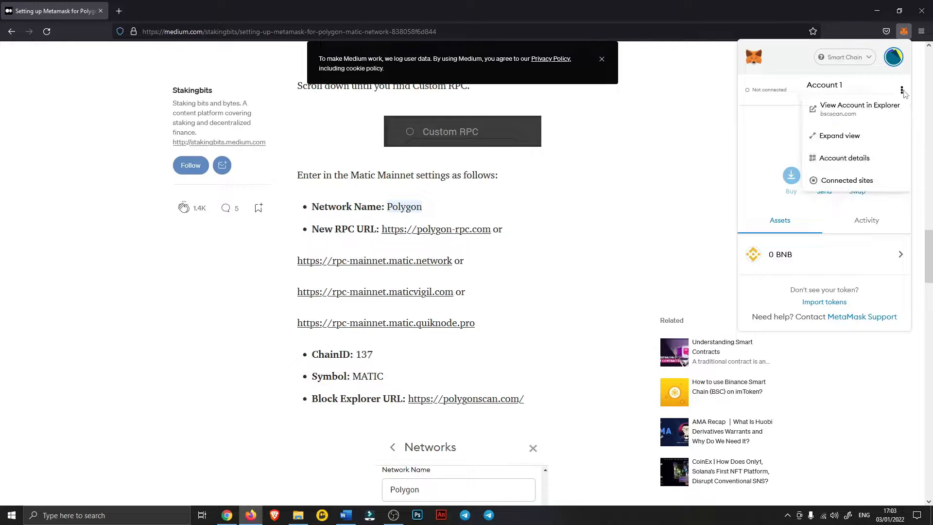
left_click(850, 138)
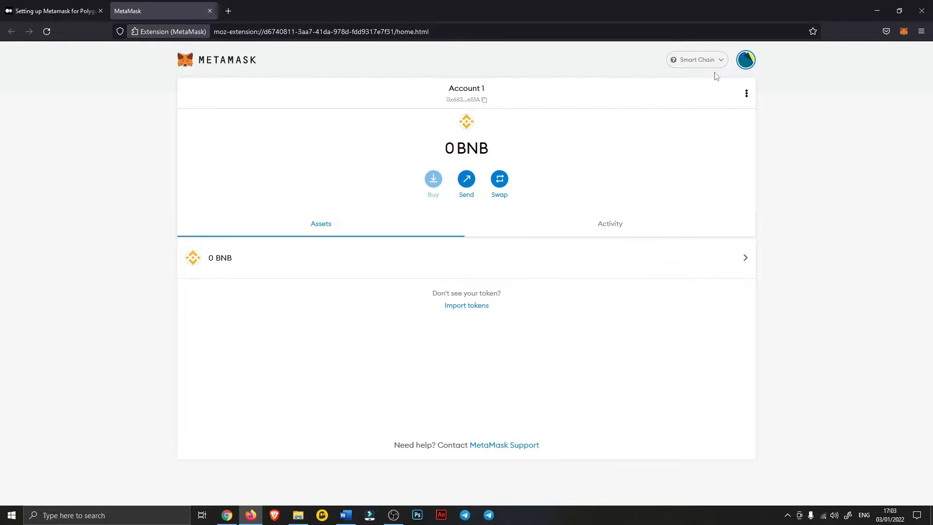
left_click(698, 65)
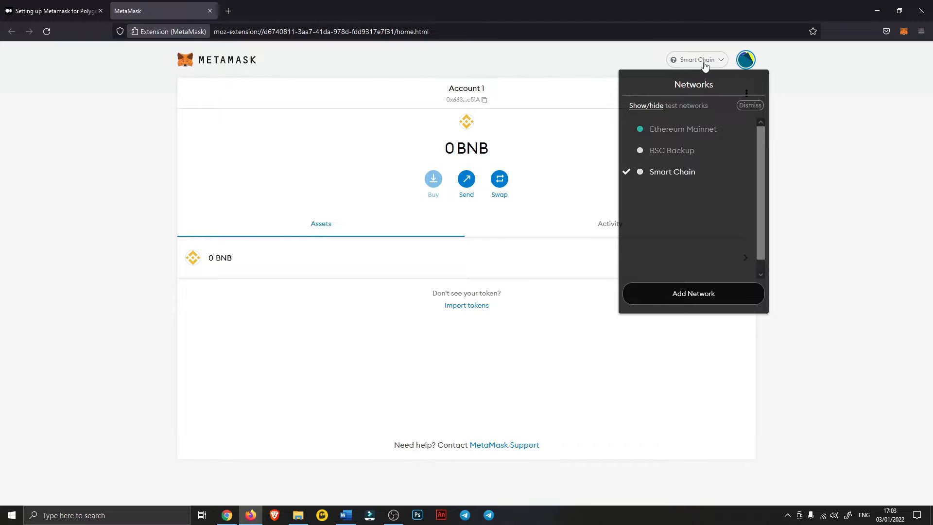
left_click(716, 297)
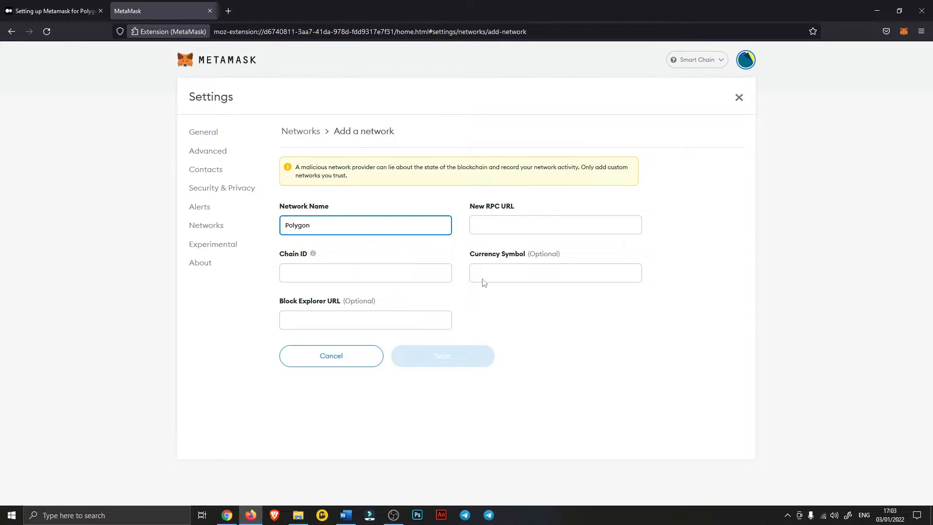
left_click(56, 7)
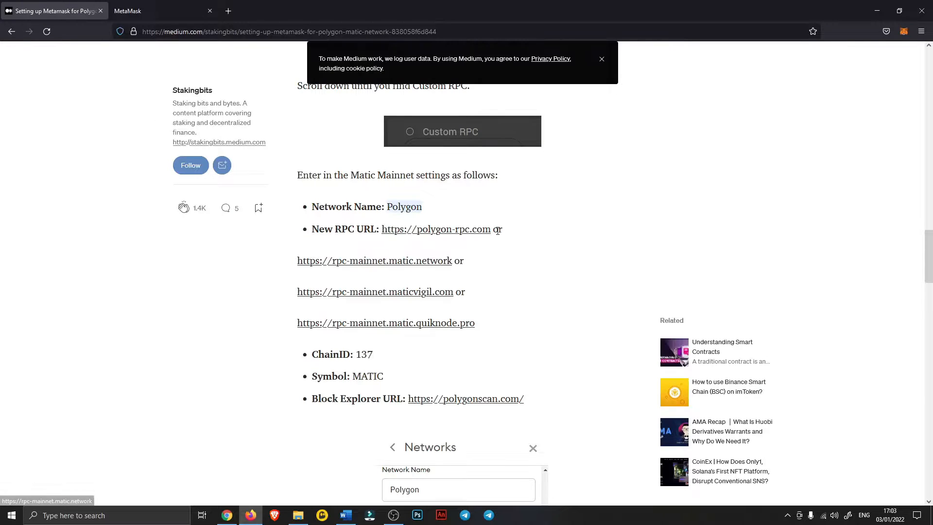
left_click_drag(491, 229, 385, 234)
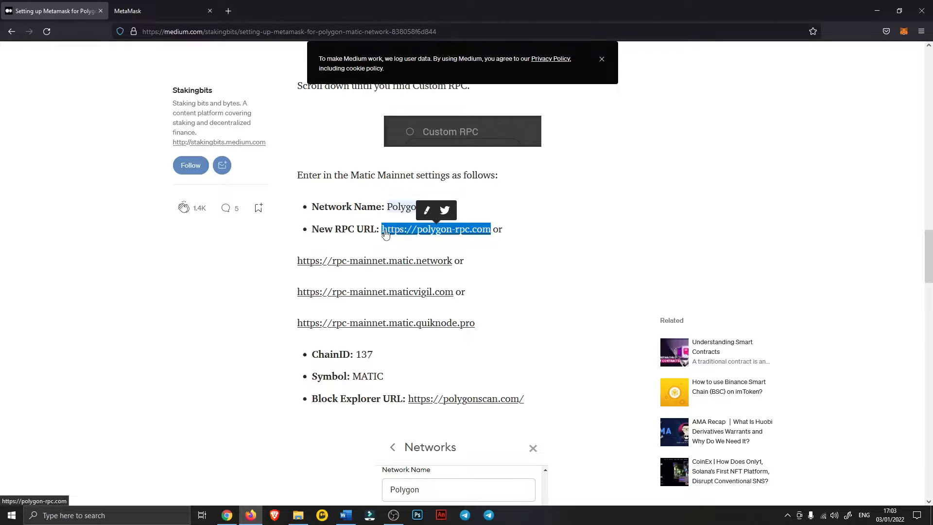
key("ctrl+c")
left_click(173, 13)
left_click(522, 225)
key("ctrl+v")
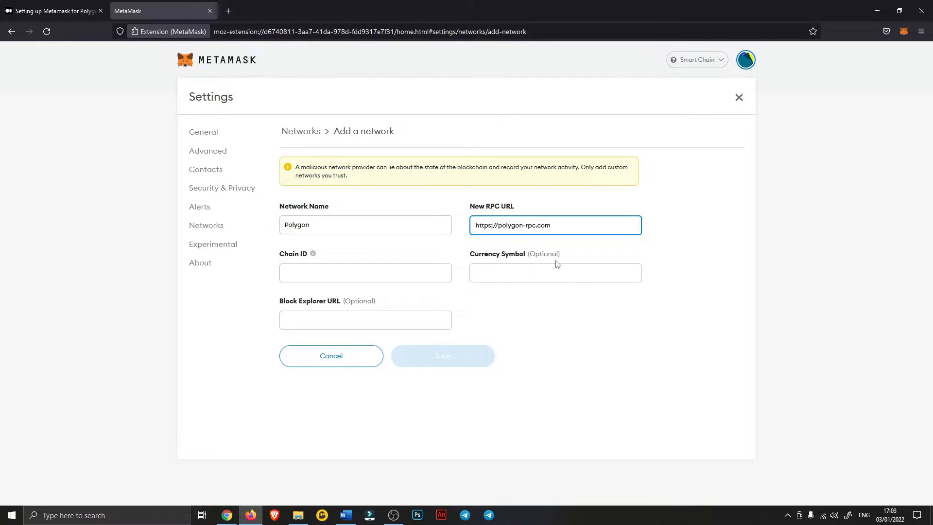
- Set the new network's chain ID to 137 and its currency symbol to MATIC
left_click(344, 277)
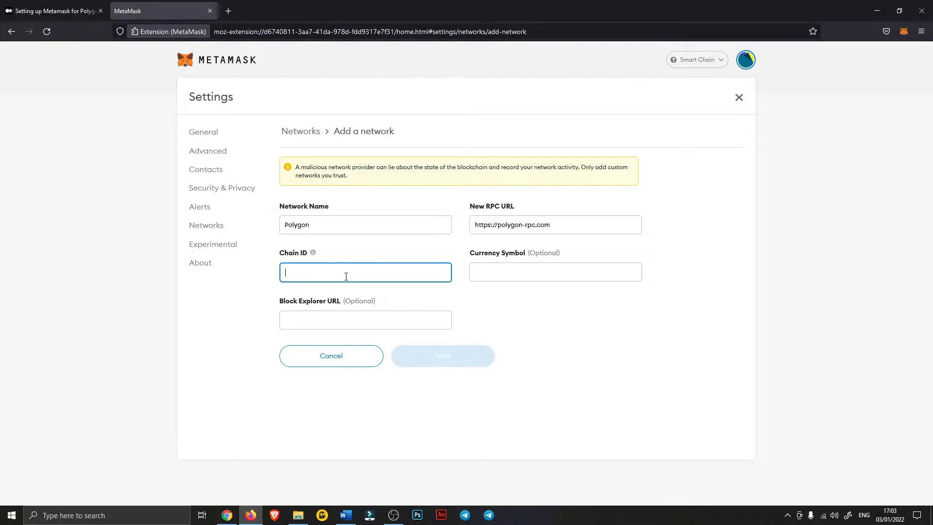
type("137")
left_click(526, 276)
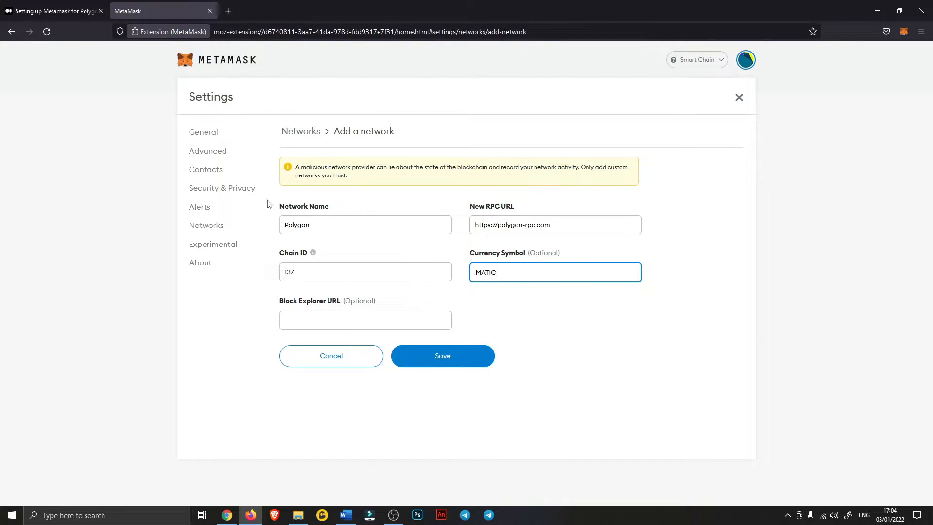
left_click(58, 4)
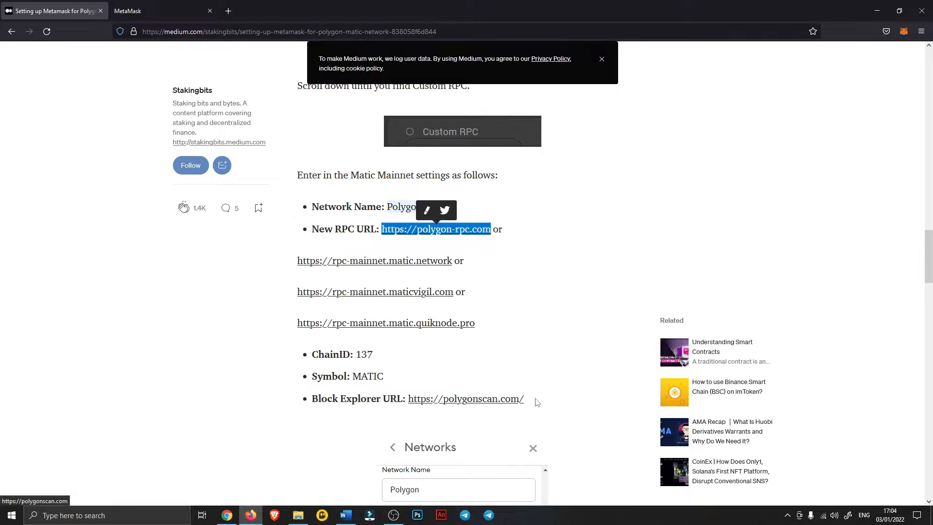
left_click_drag(527, 399, 406, 405)
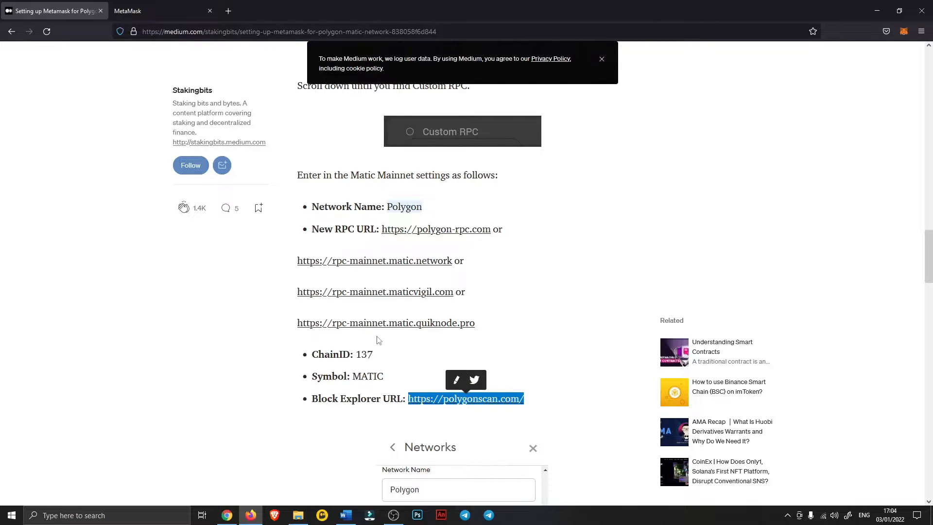
key("ctrl+c")
left_click(160, 10)
left_click(389, 319)
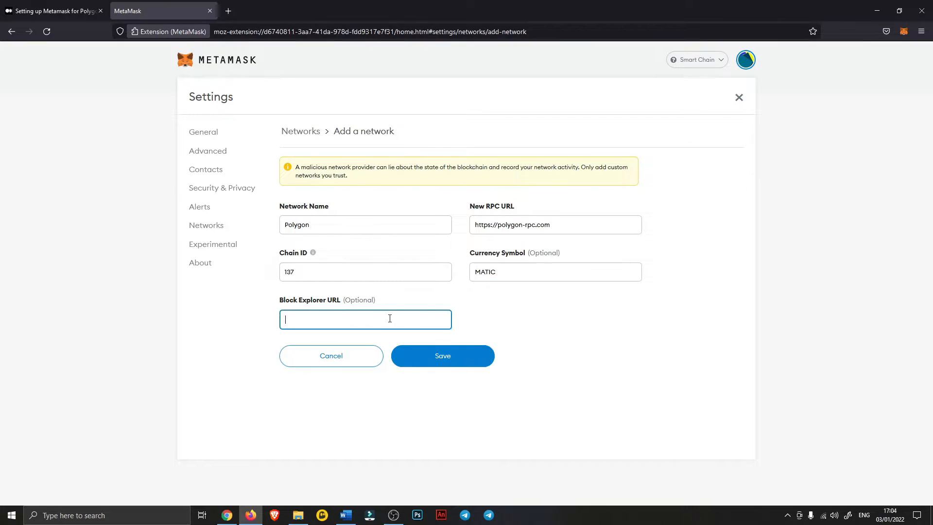
key("ctrl+v")
left_click(449, 350)
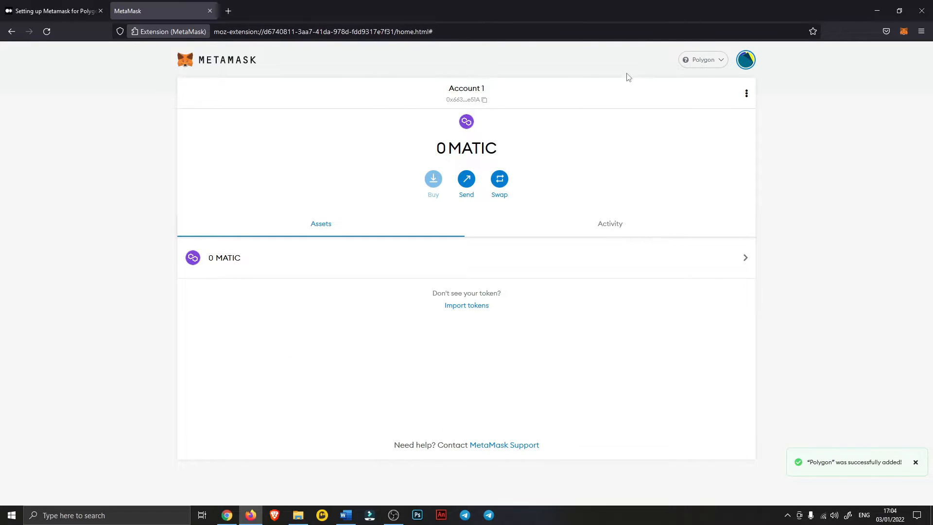
- Close the expanded wallet page and go to opensea.io in the remaining tab
left_click(210, 10)
left_click(226, 34)
type("o")
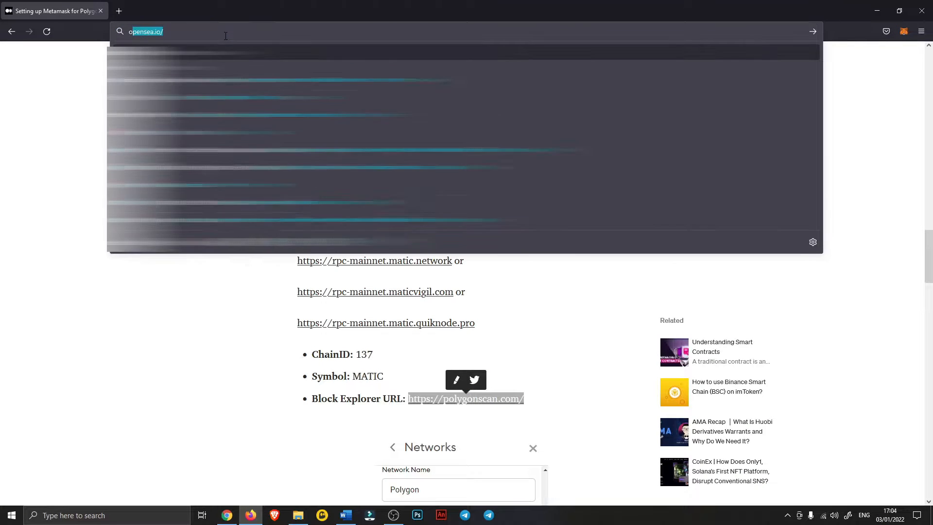
type("pem")
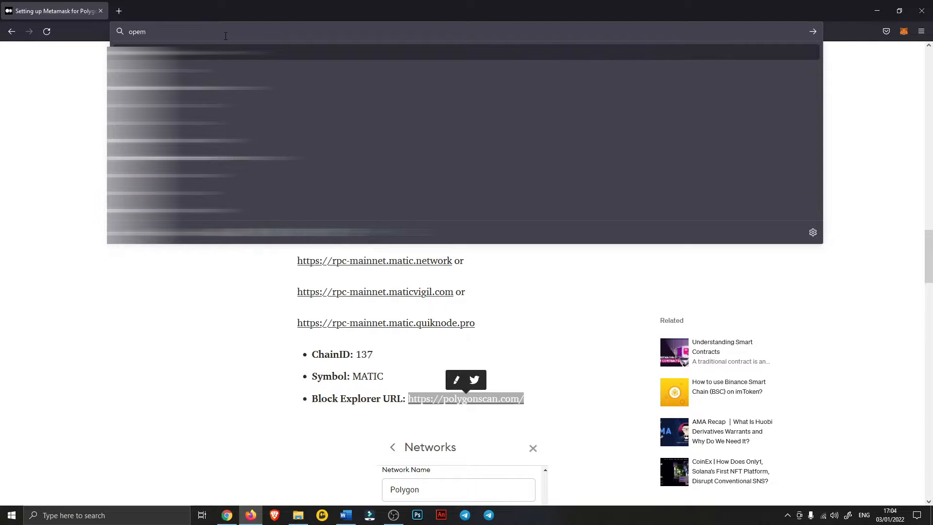
key("BackSpace")
type("nsea.io")
key("Return")
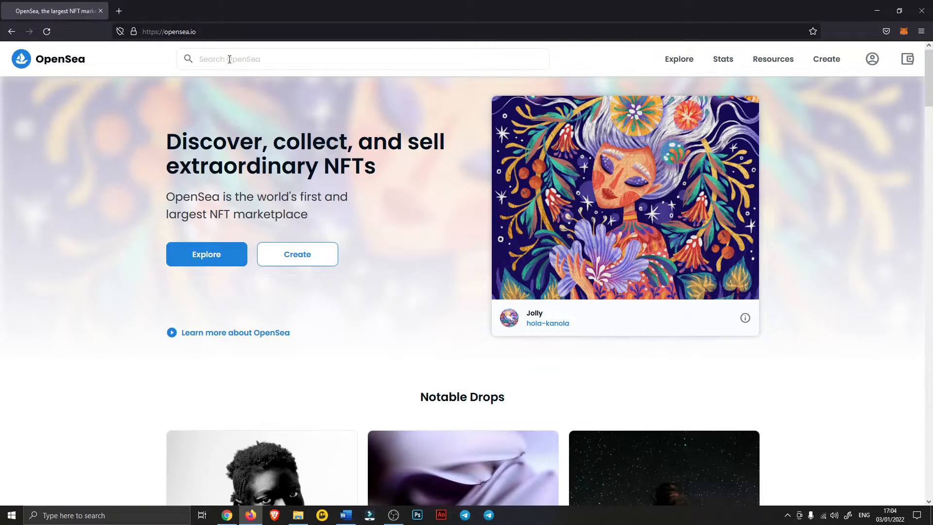
- Open OpenSea's item creation page, connecting Account 1 through MetaMask and signing the login request
left_click(832, 67)
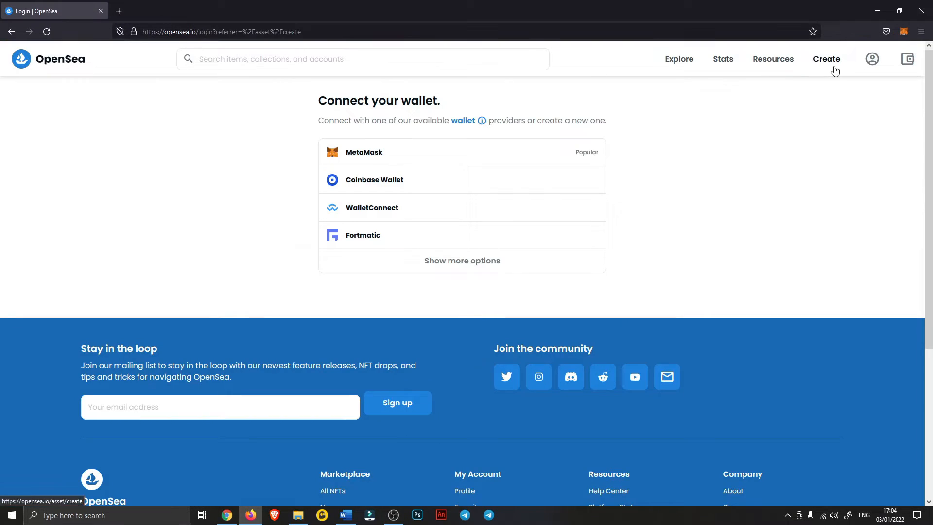
left_click(380, 155)
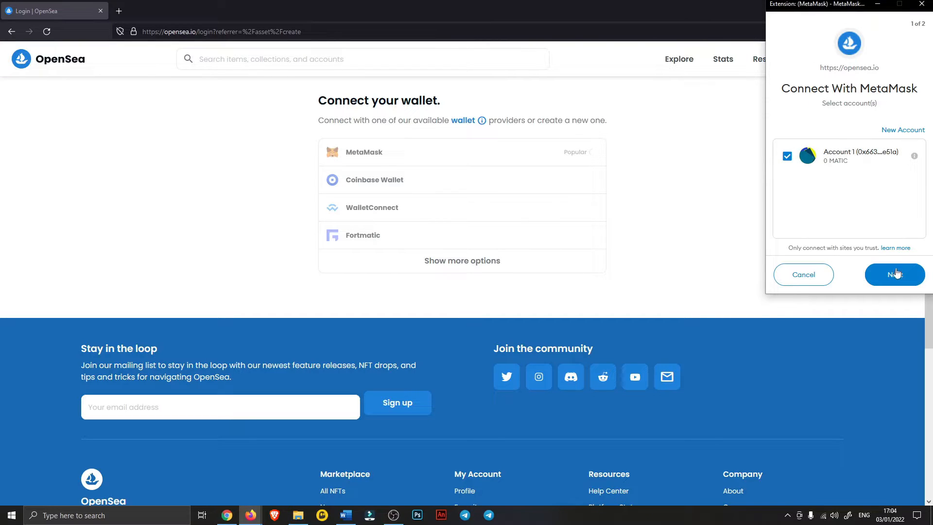
left_click(909, 276)
left_click(906, 282)
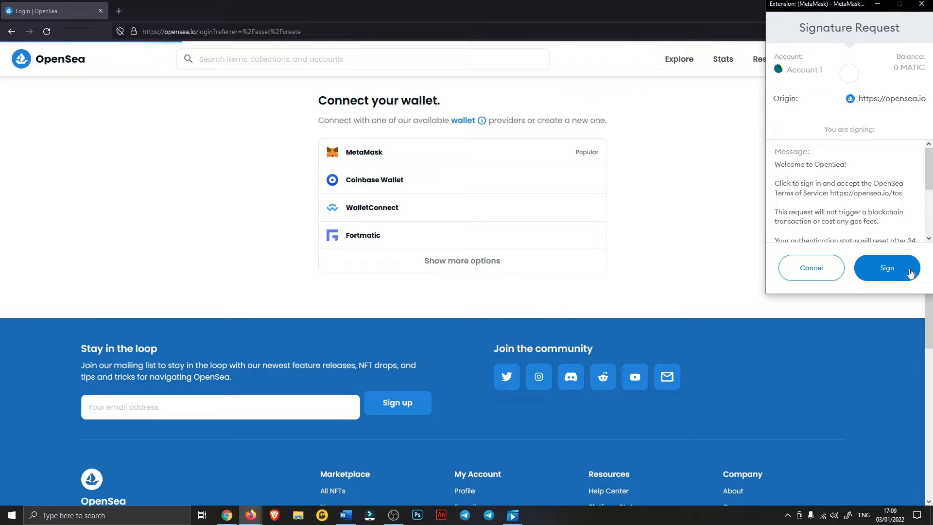
left_click(900, 270)
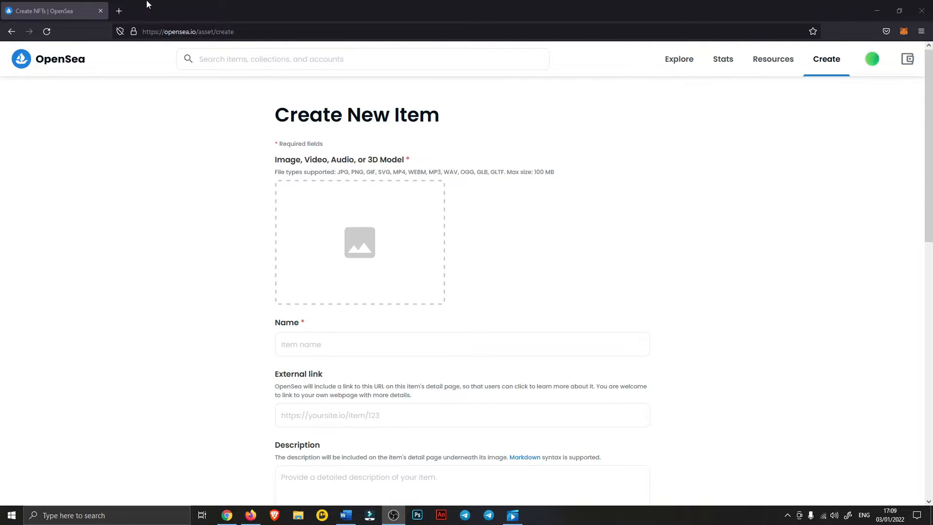
- Search Google for "funny dog gif" in a new tab and show the image results
key("ctrl+t")
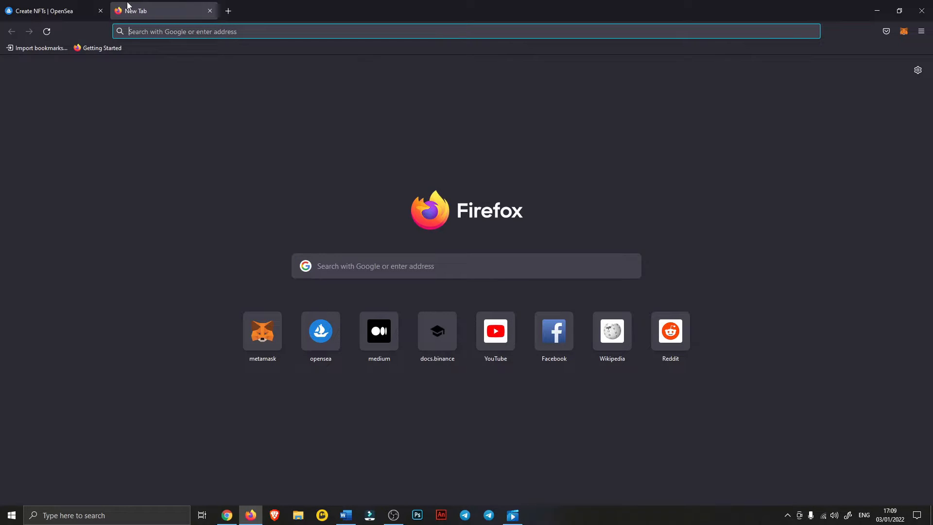
type("funny dog")
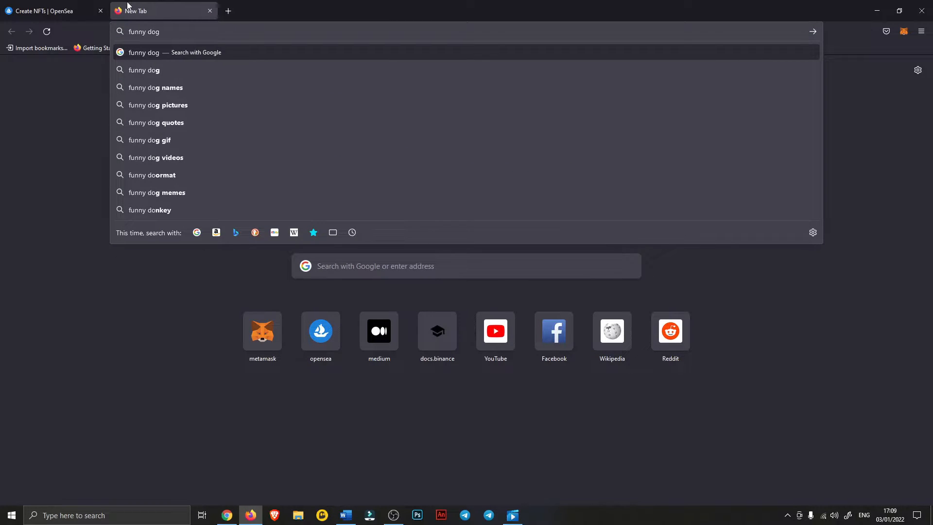
type(" gif")
key("Return")
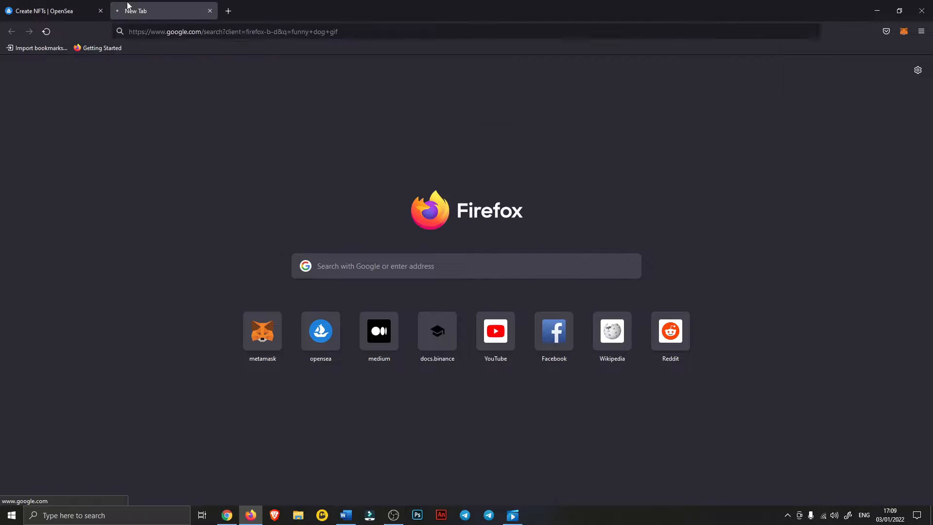
left_click(155, 97)
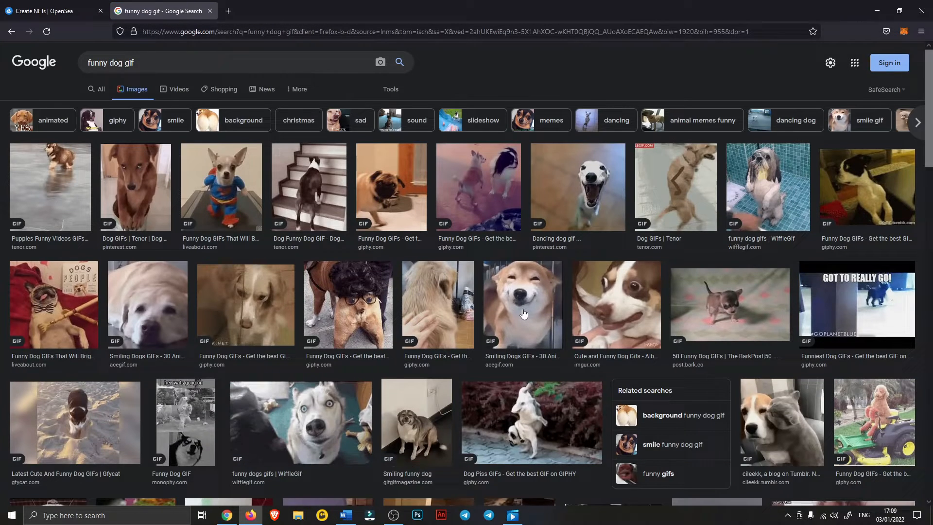
- Open the smiling Shiba GIF from acegif.com in the image results and save it as smiling-dog-9
left_click(523, 314)
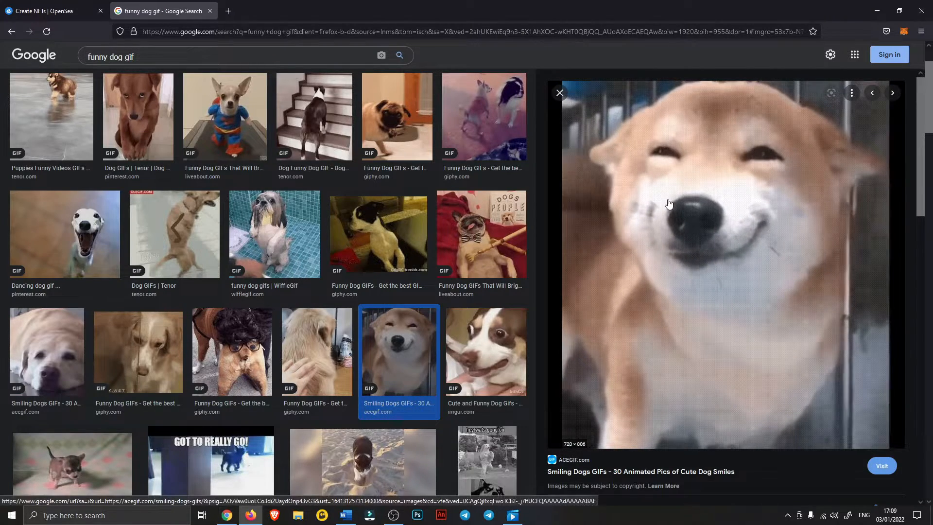
right_click(670, 201)
left_click(727, 331)
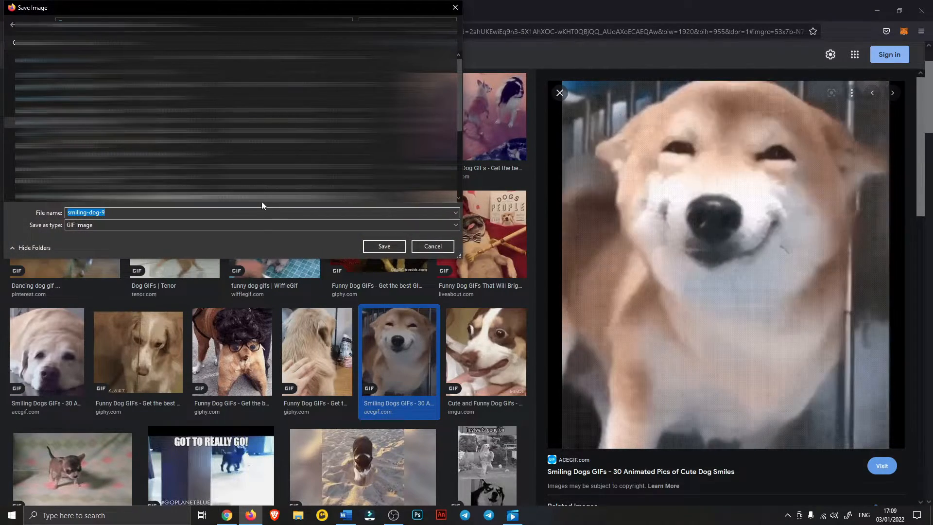
left_click(383, 246)
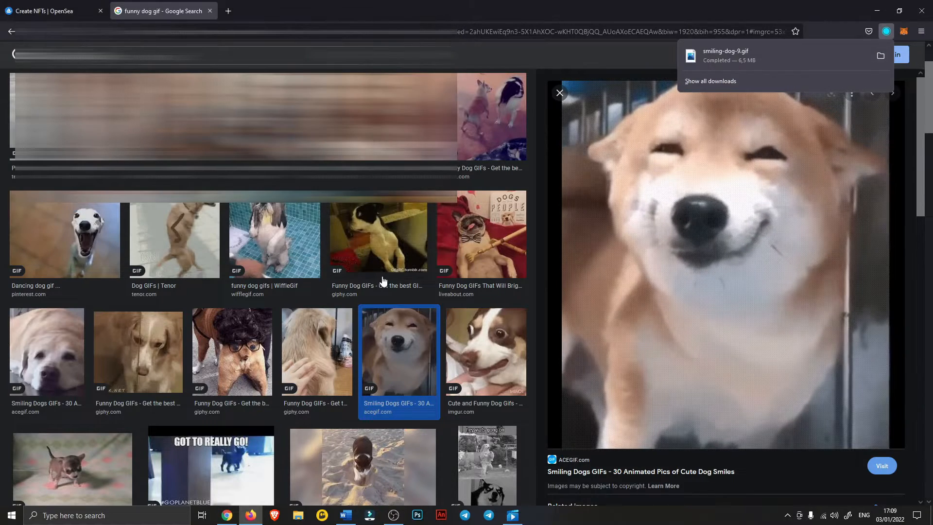
- Upload smiling-dog-9.gif as the media of the new OpenSea item and name the item "Smiling Shiba Doggo"
left_click(48, 11)
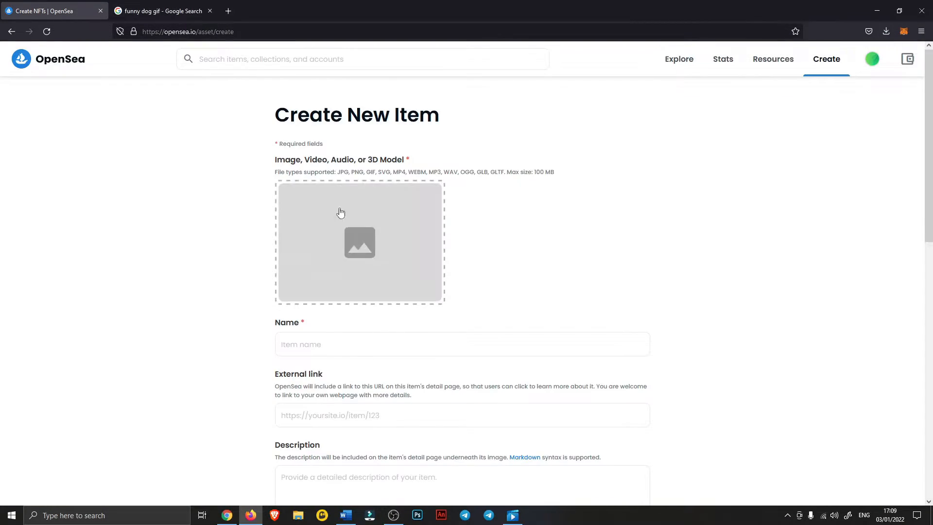
left_click_drag(486, 146, 345, 240)
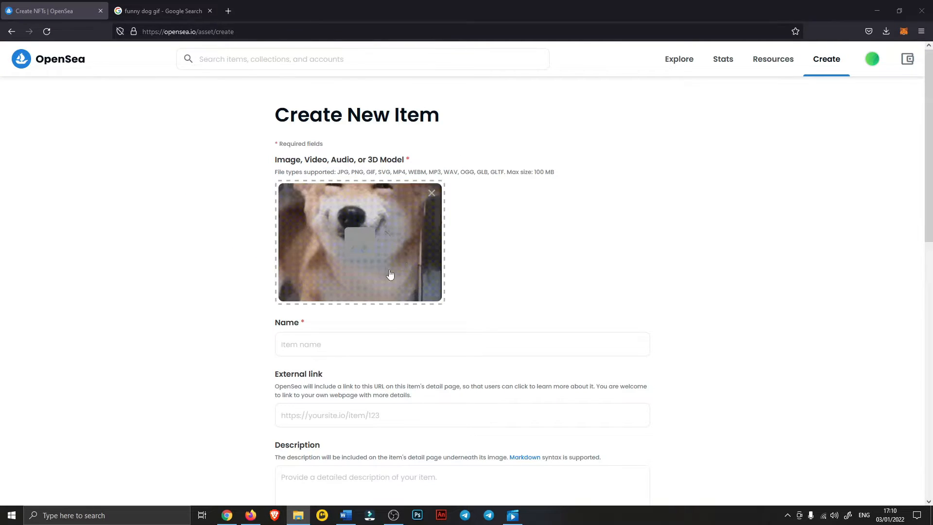
left_click(376, 344)
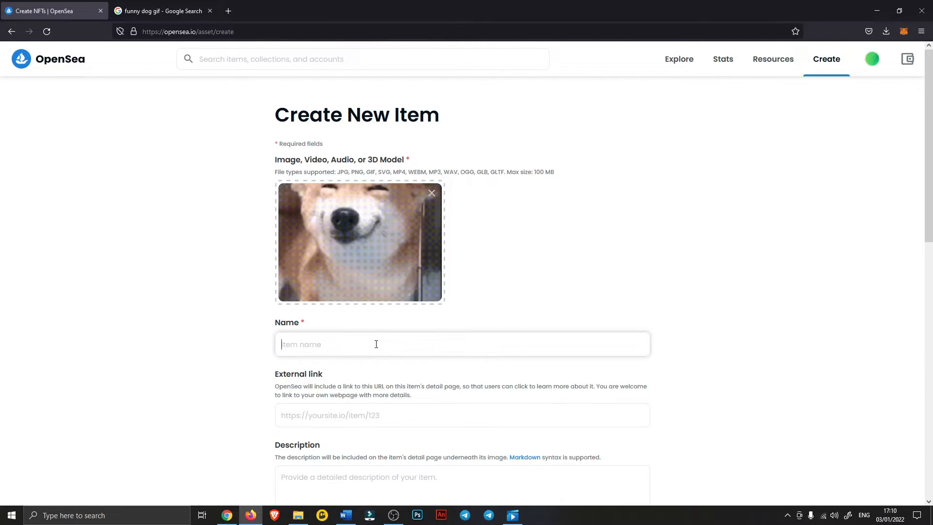
type("Smiling ")
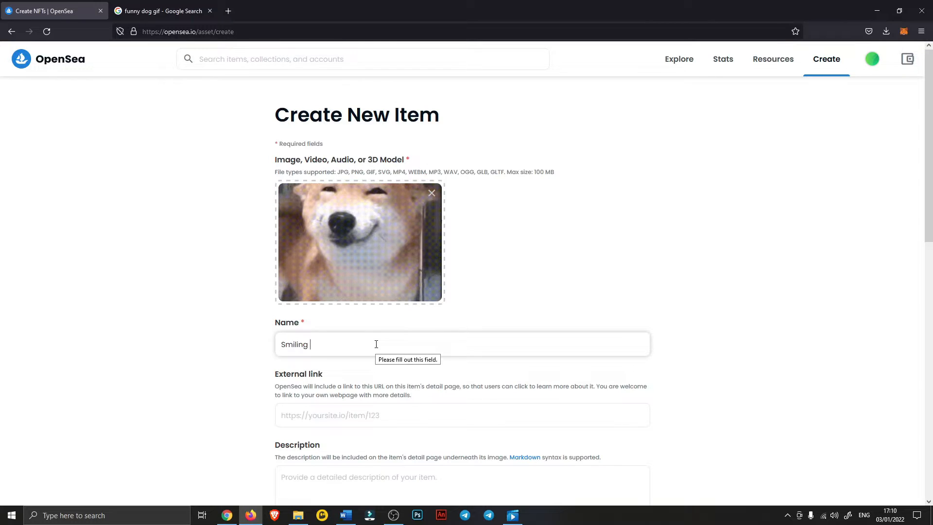
type("Shiba Doggo")
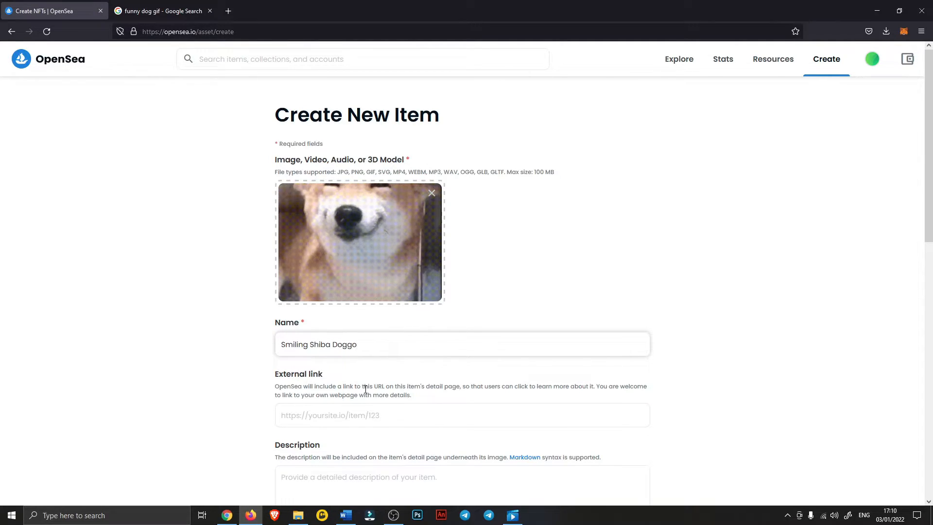
- Enter "The one and only Smiling Shiba Doggo NFT" as the item's description
scroll(365, 348, "down", 2)
scroll(406, 396, "up", 2)
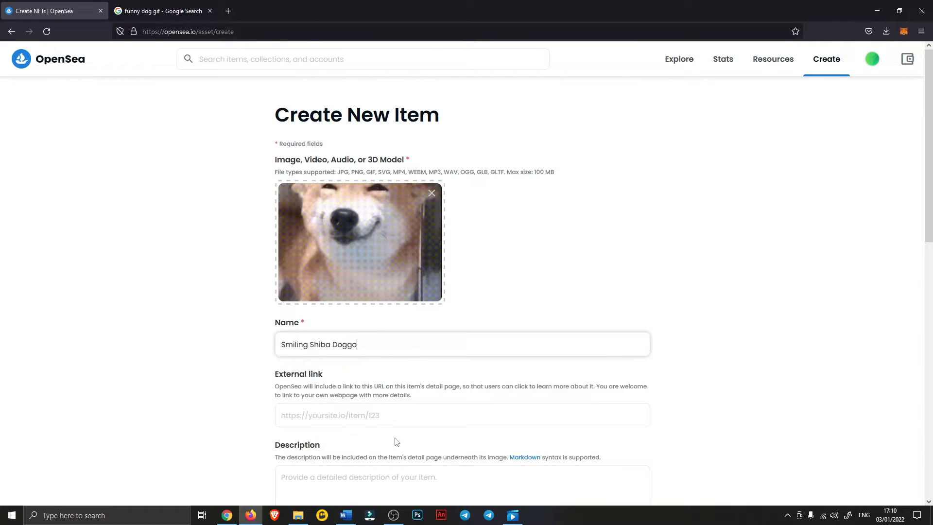
scroll(396, 440, "down", 1)
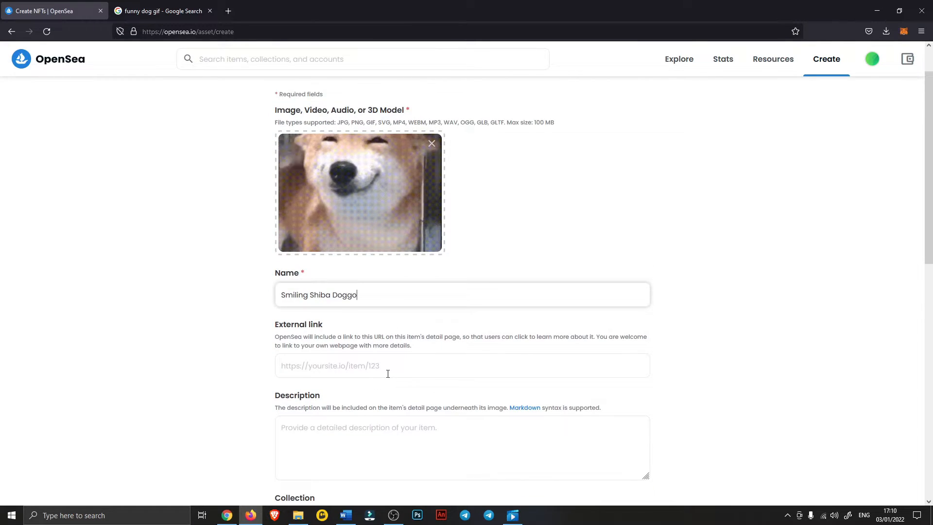
scroll(387, 373, "down", 2)
left_click(389, 328)
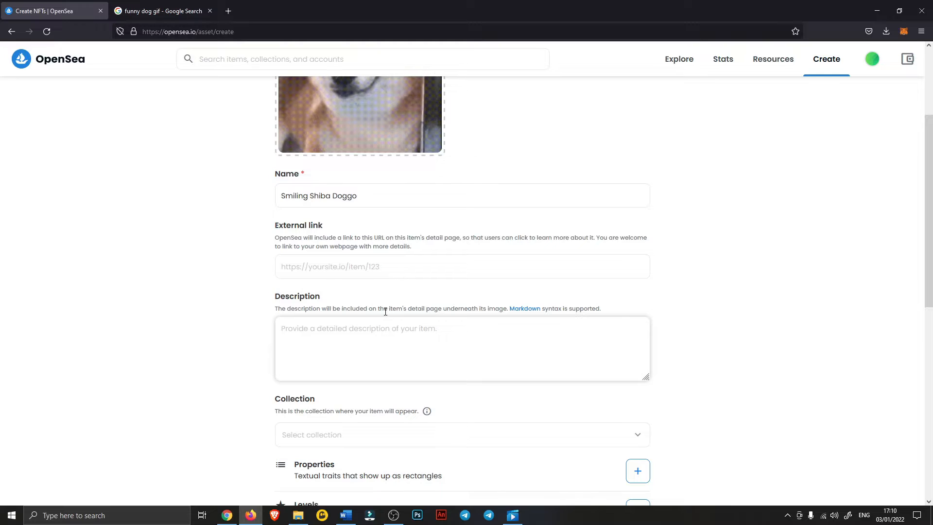
type("The one and only Smiling Shiba Doggo NFT")
- Examine the available collections and the optional properties, levels, stats, content and supply settings of the new item
scroll(389, 328, "down", 2)
left_click(340, 335)
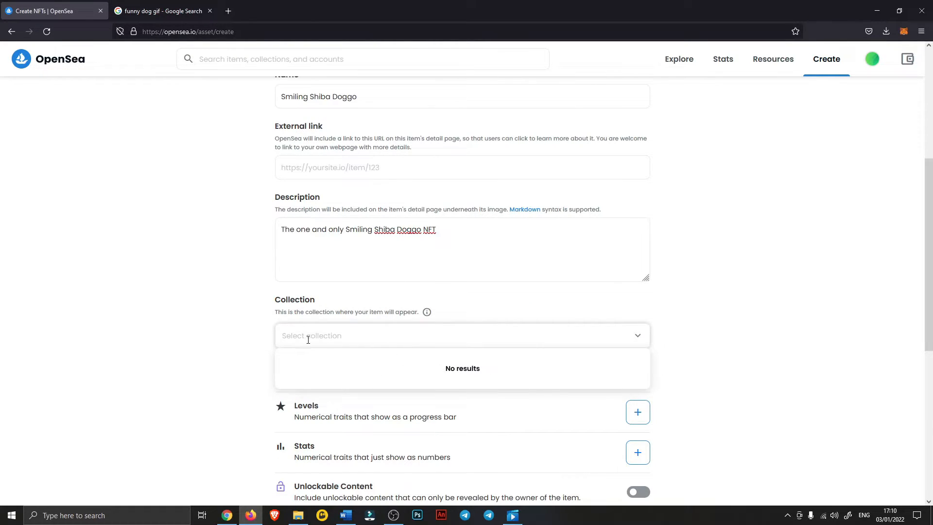
left_click(190, 325)
scroll(293, 204, "up", 4)
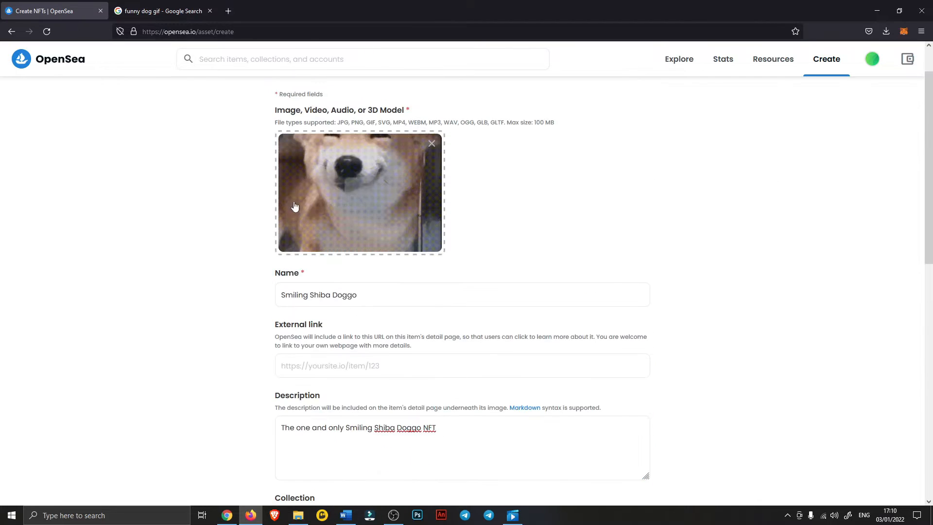
scroll(582, 321, "down", 6)
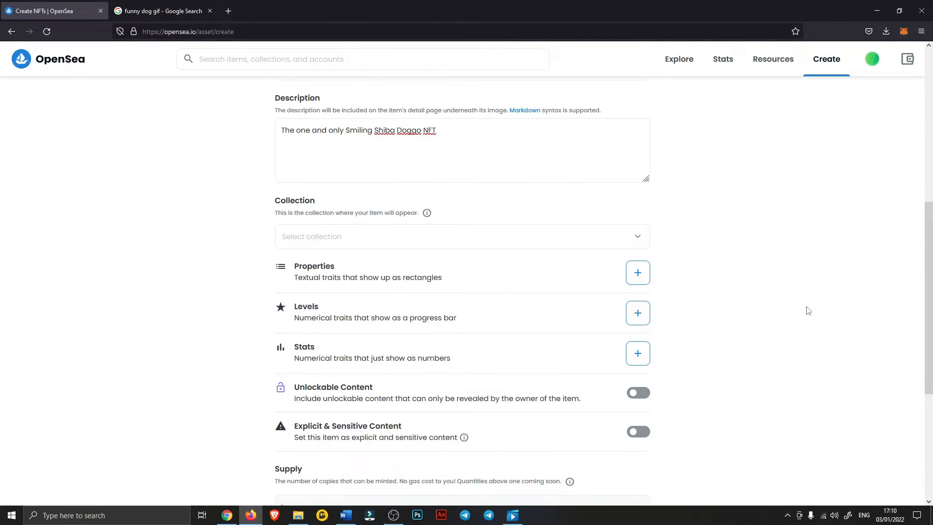
scroll(777, 286, "down", 2)
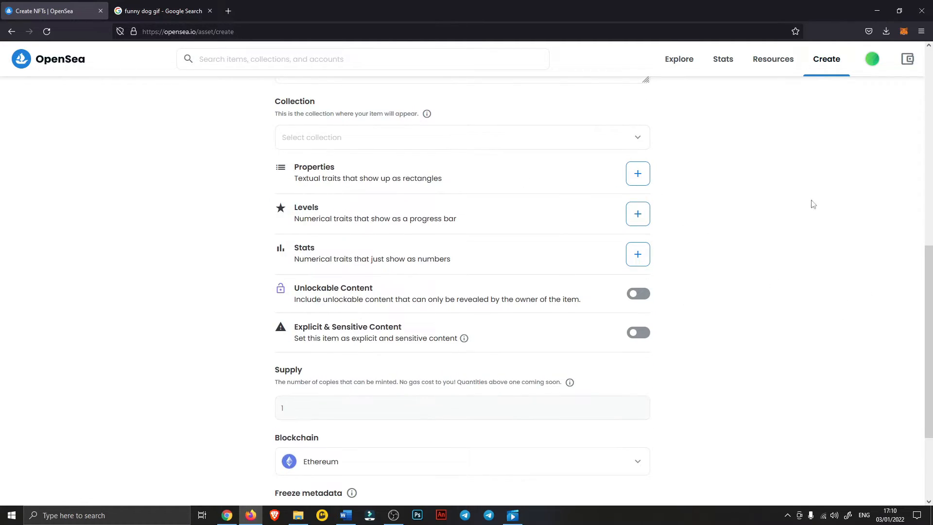
scroll(672, 309, "down", 2)
scroll(611, 142, "up", 2)
scroll(646, 171, "down", 3)
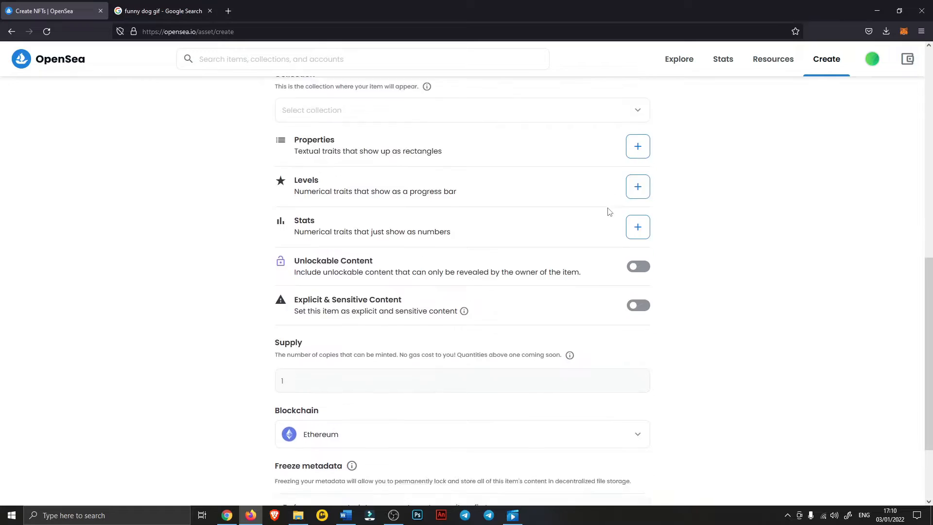
- Choose Polygon as the item's blockchain and set the supply to 5
left_click(346, 329)
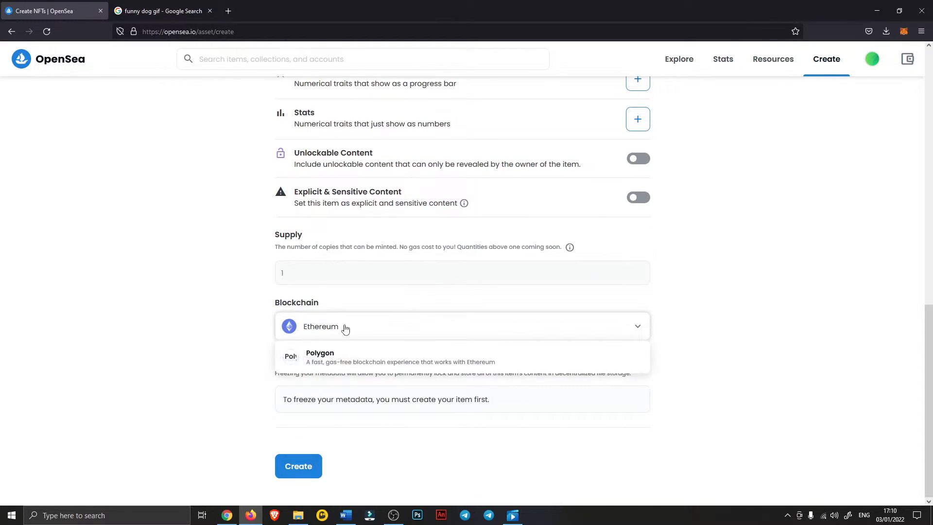
left_click(324, 364)
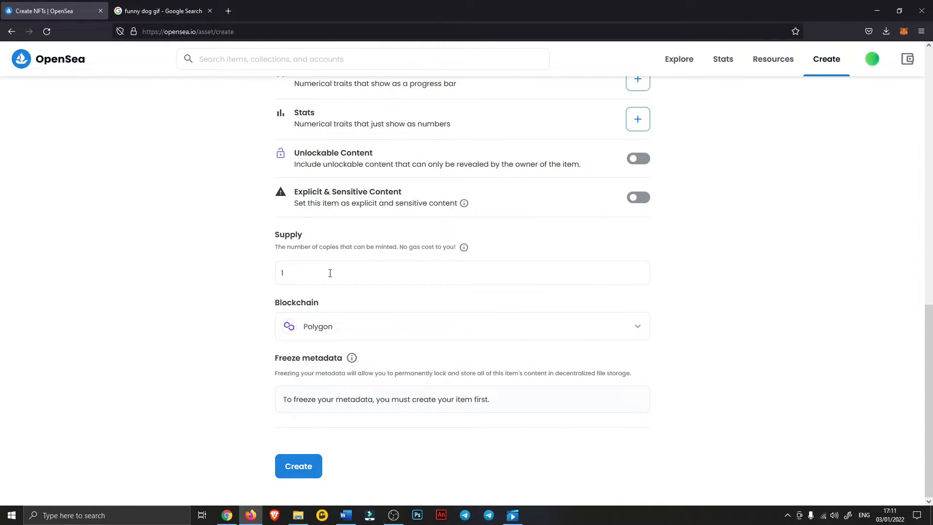
left_click(305, 275)
left_click_drag(366, 277, 225, 276)
left_click(225, 280)
- Create the item, close the creation notice and look over the new item's page
left_click(301, 469)
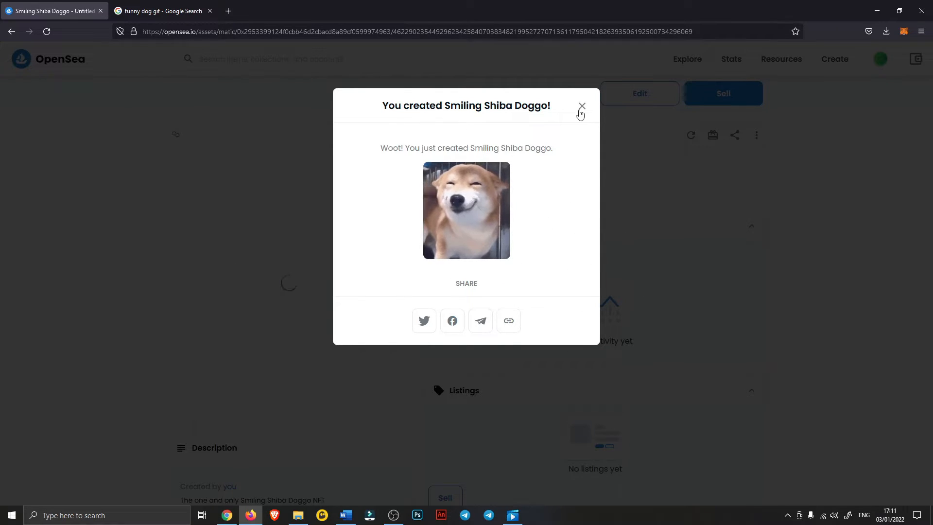
left_click(582, 106)
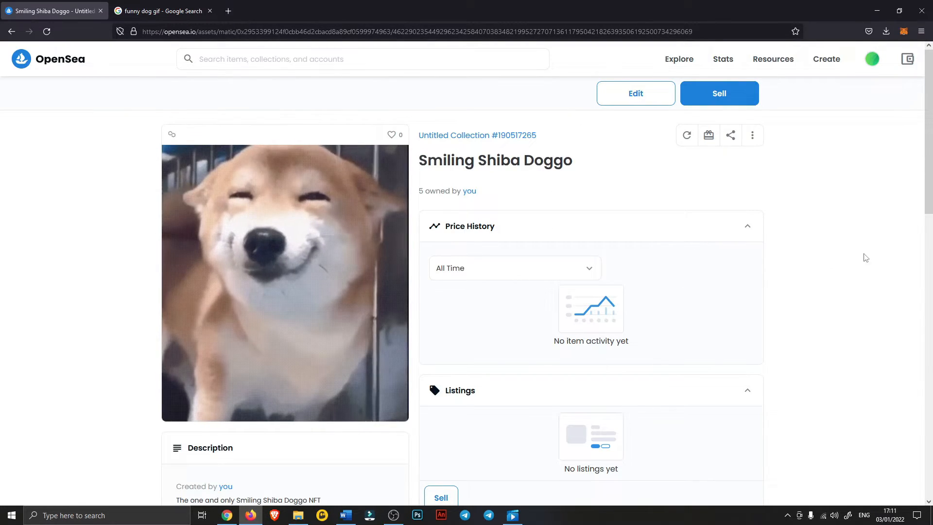
scroll(627, 228, "down", 4)
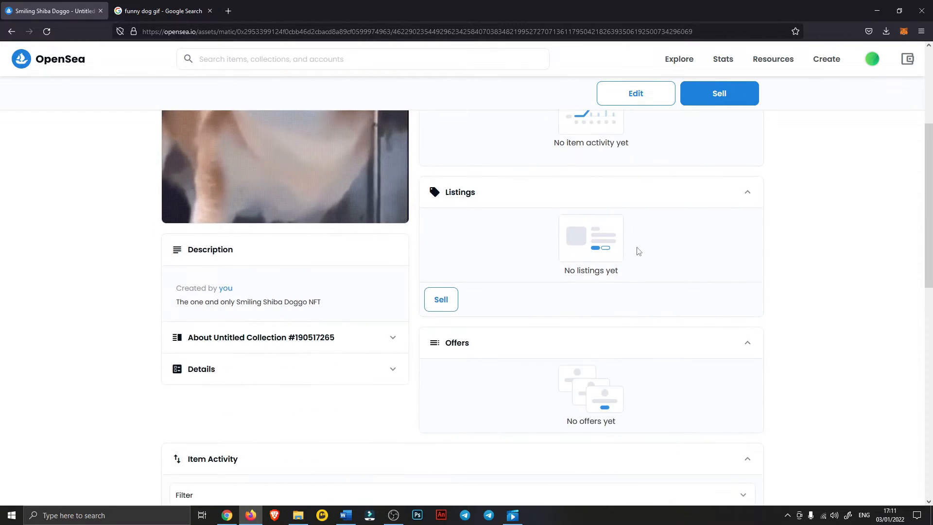
scroll(635, 249, "up", 4)
- Start a sale listing for Smiling Shiba Doggo with quantity 5 and a price of 0.01 ETH per unit
left_click(732, 99)
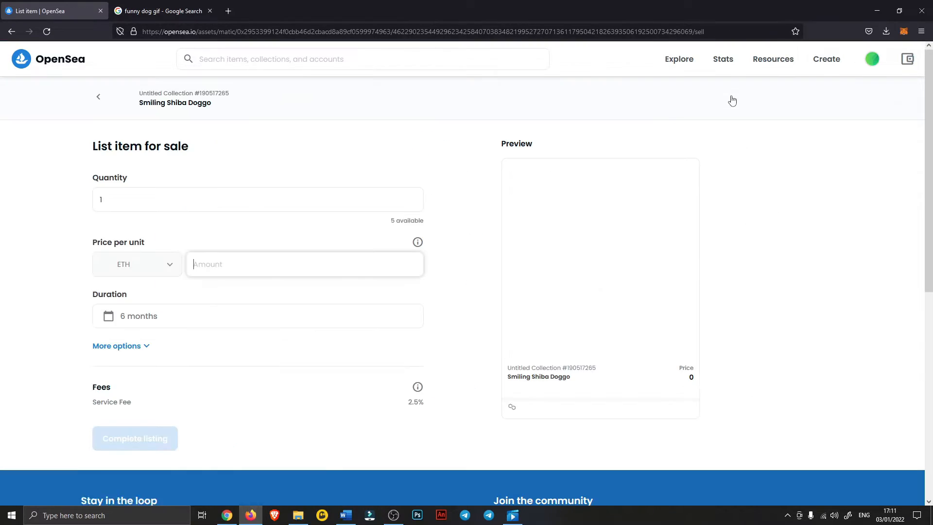
left_click(179, 163)
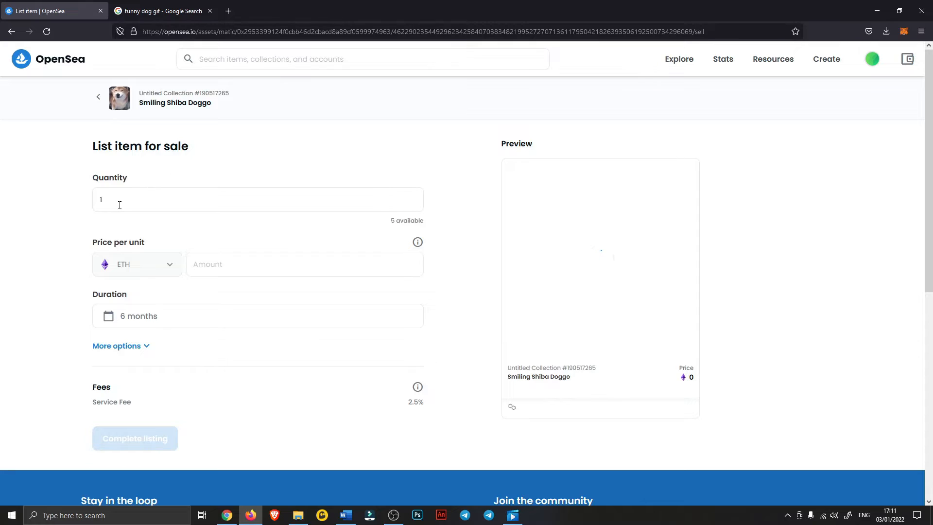
left_click(118, 202)
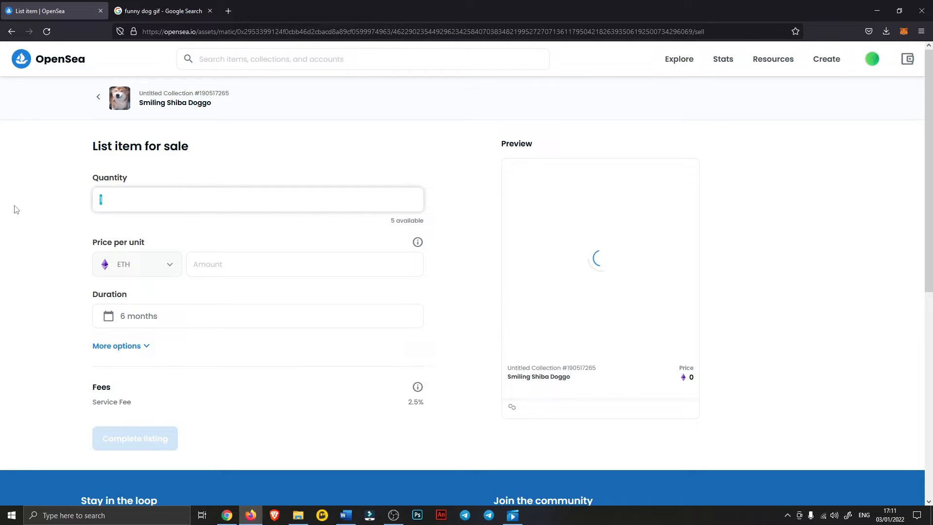
left_click(47, 214)
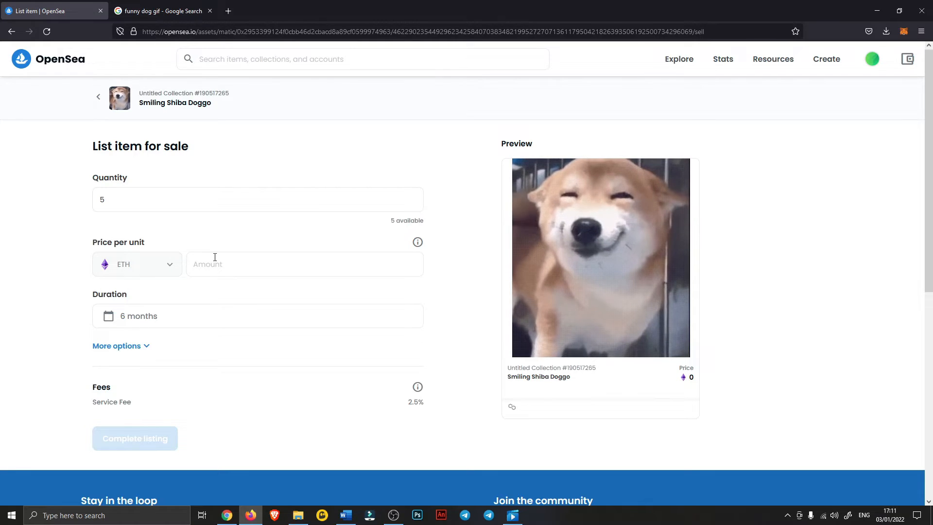
left_click(229, 265)
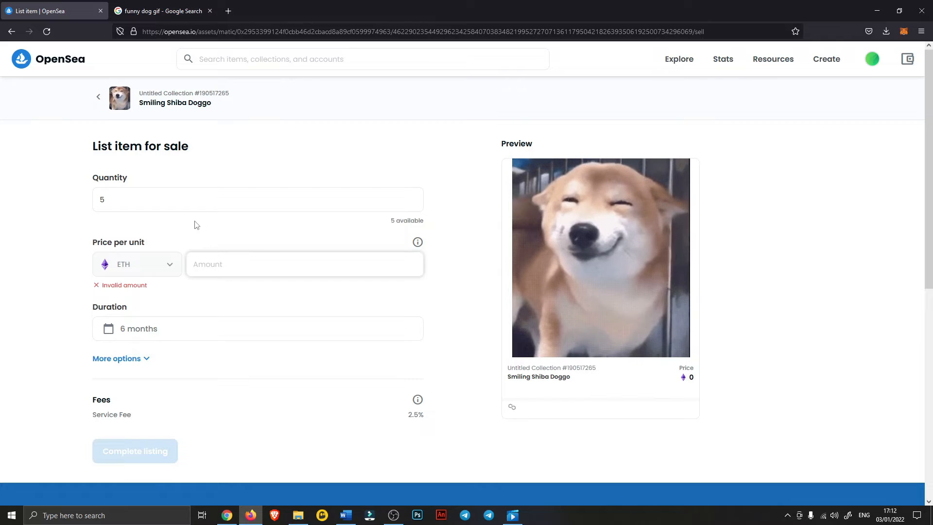
type("0.01")
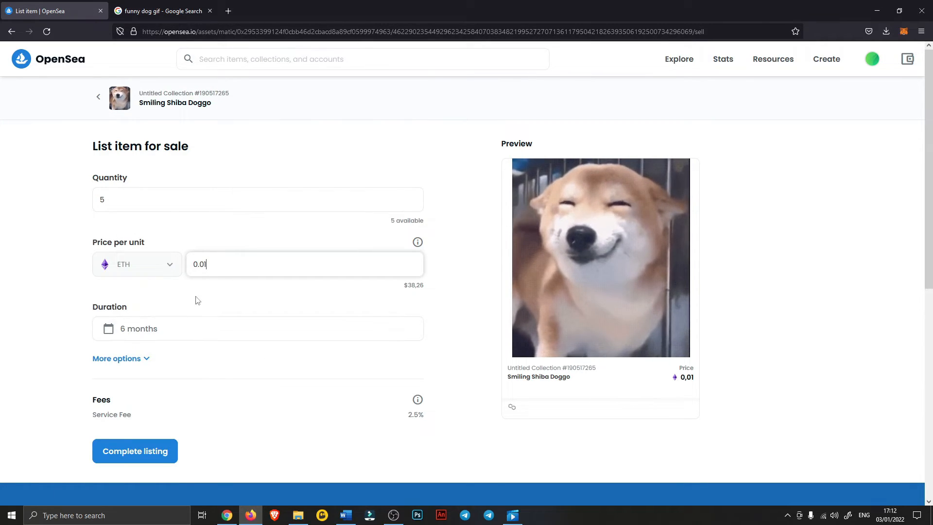
- Examine the listing's duration choices, its additional options and the fee information
scroll(202, 298, "down", 2)
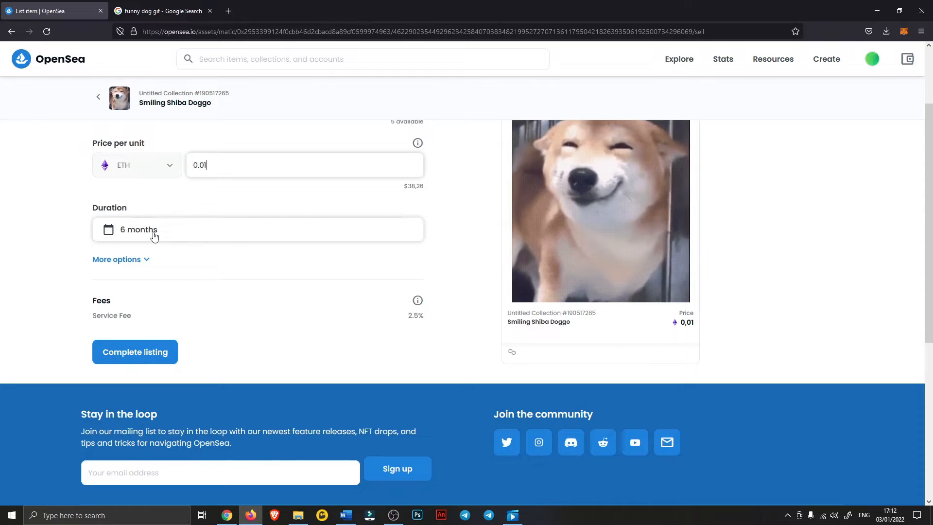
left_click(154, 237)
left_click(182, 290)
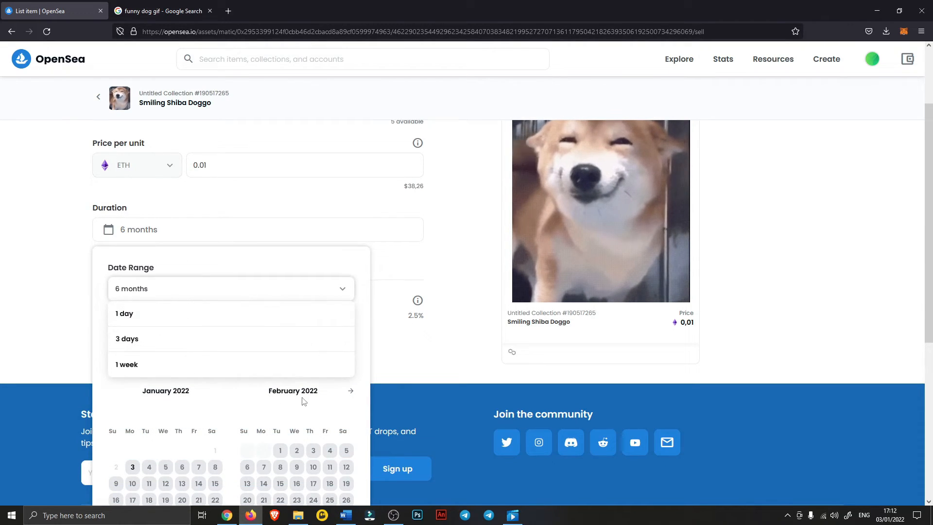
left_click(218, 265)
left_click(184, 198)
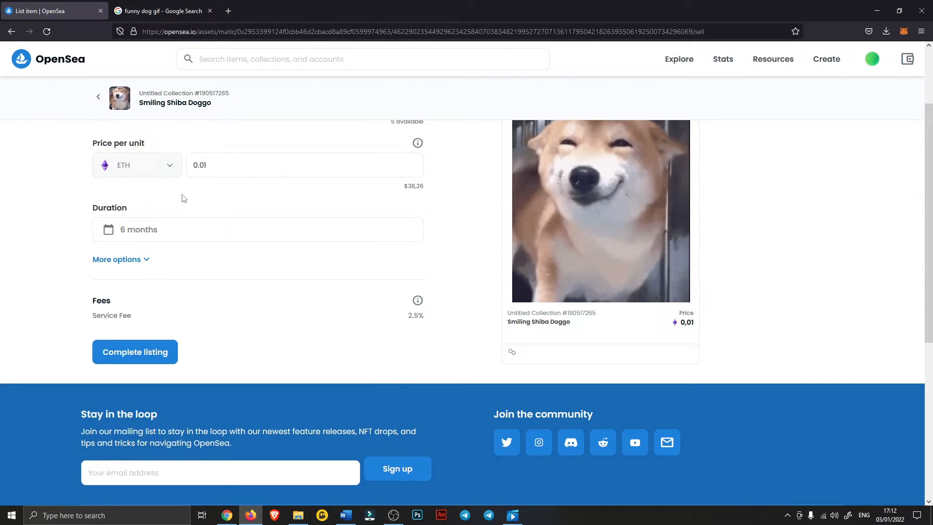
left_click(146, 260)
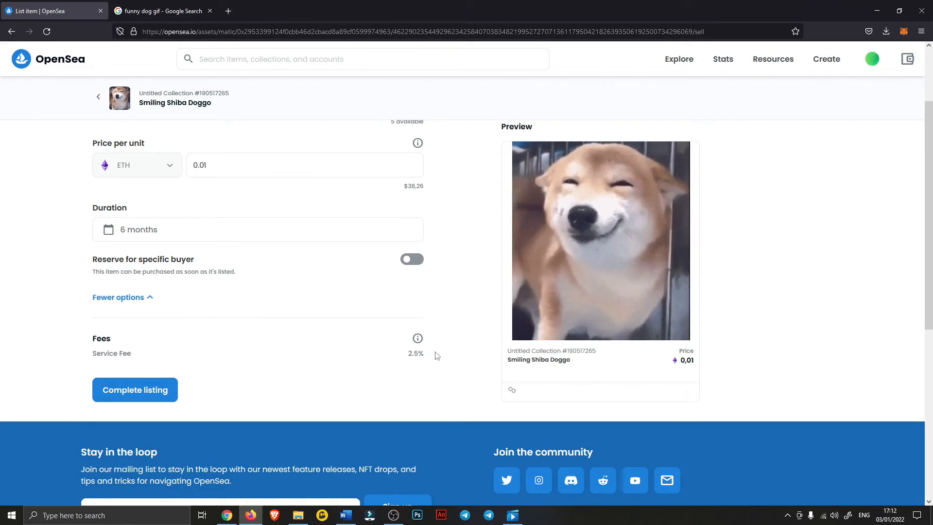
mouse_move(418, 339)
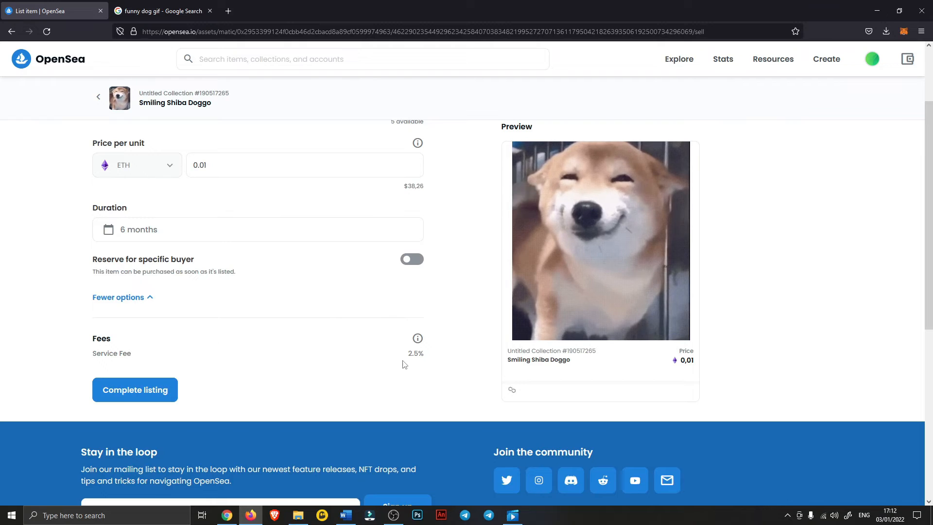
- Complete the Smiling Shiba Doggo listing by unlocking the currency and signing both wallet signature requests in MetaMask
scroll(389, 399, "up", 2)
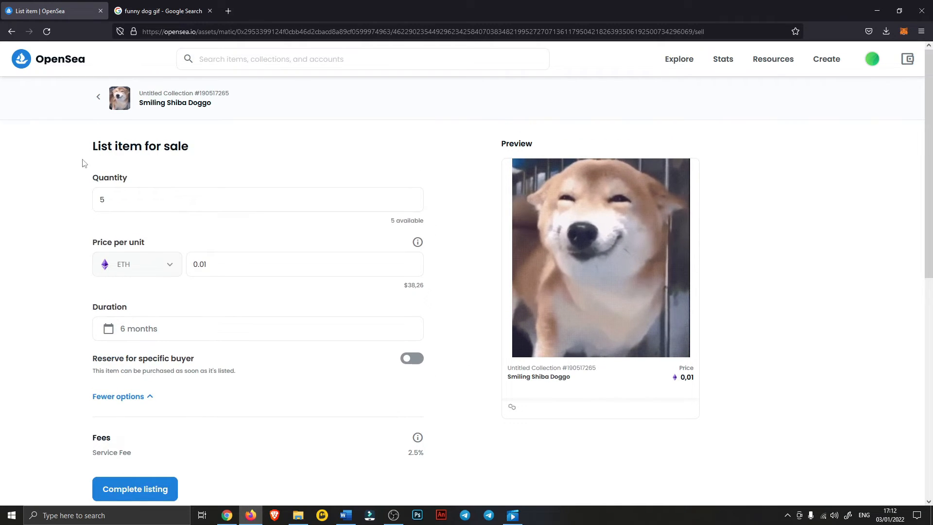
scroll(146, 444, "down", 1)
left_click(141, 440)
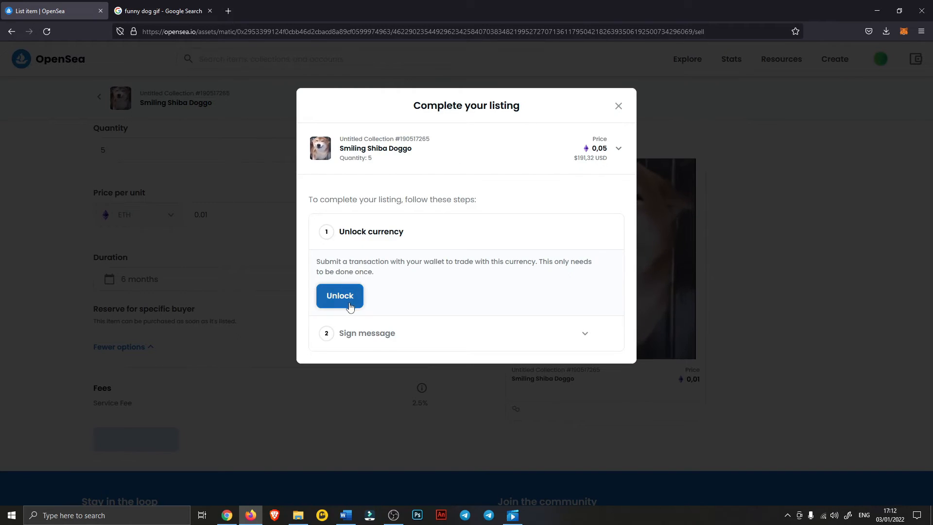
left_click(355, 296)
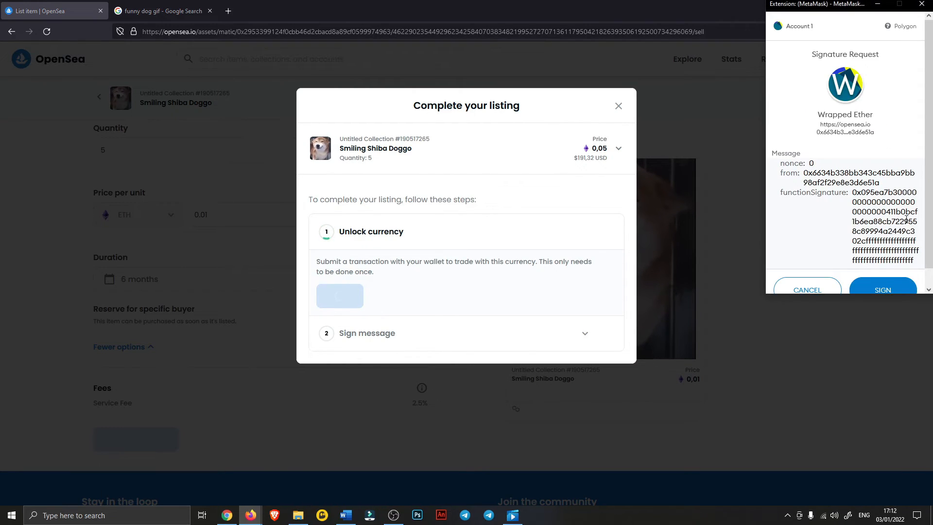
left_click(902, 286)
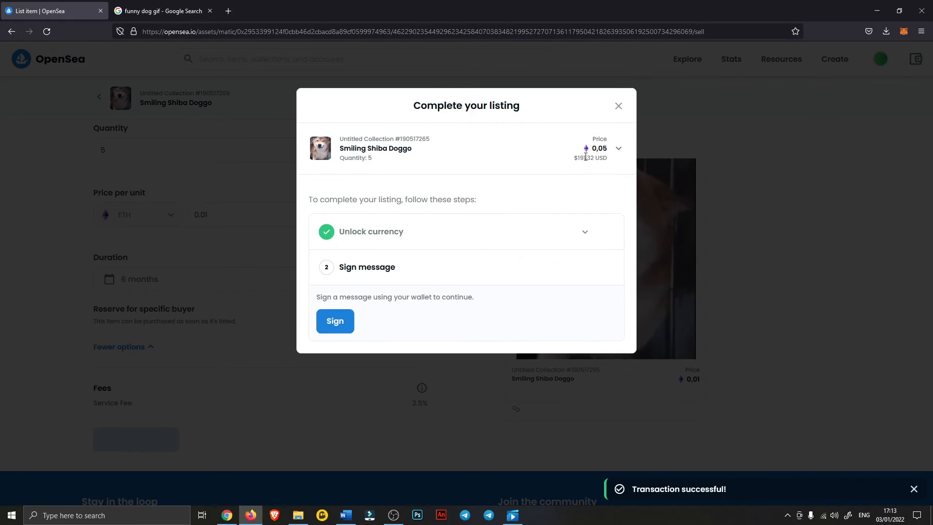
left_click(339, 322)
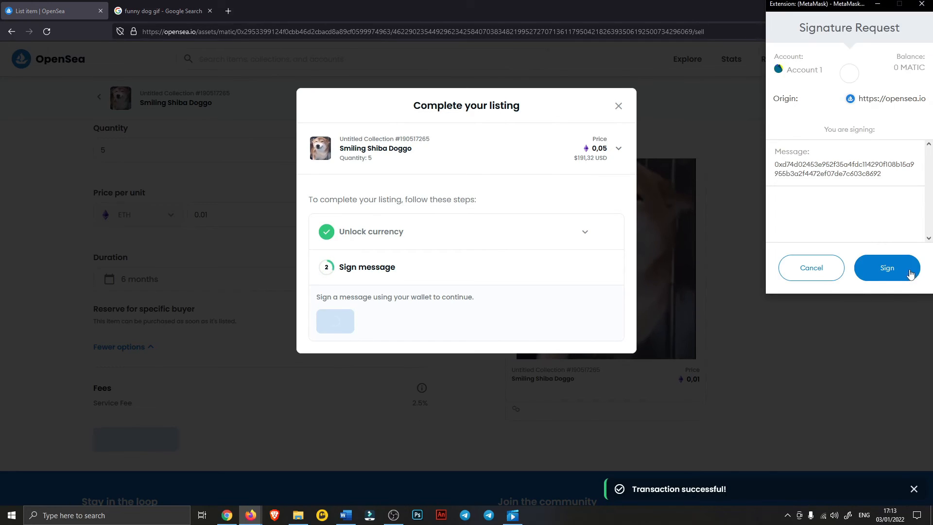
left_click(901, 266)
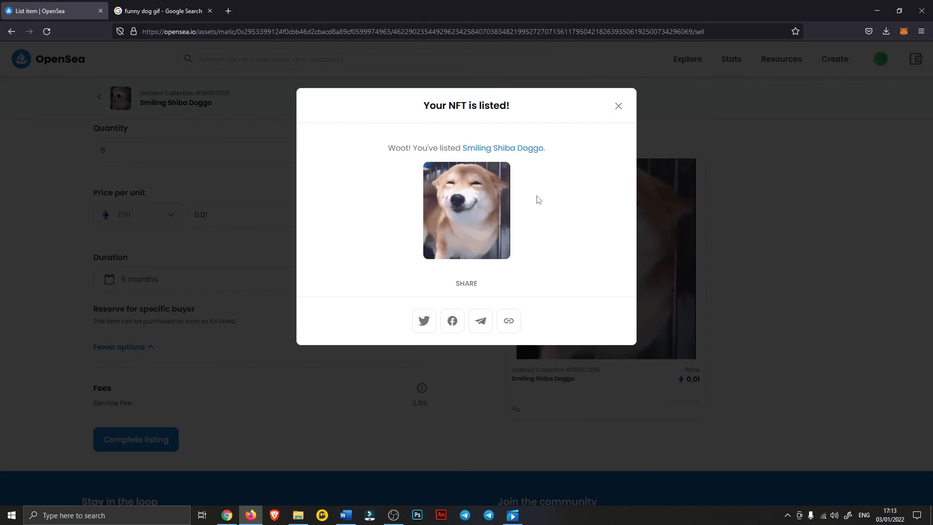
- Open the listed Smiling Shiba Doggo item's page and examine its price, listings, offers and item activity
left_click(516, 149)
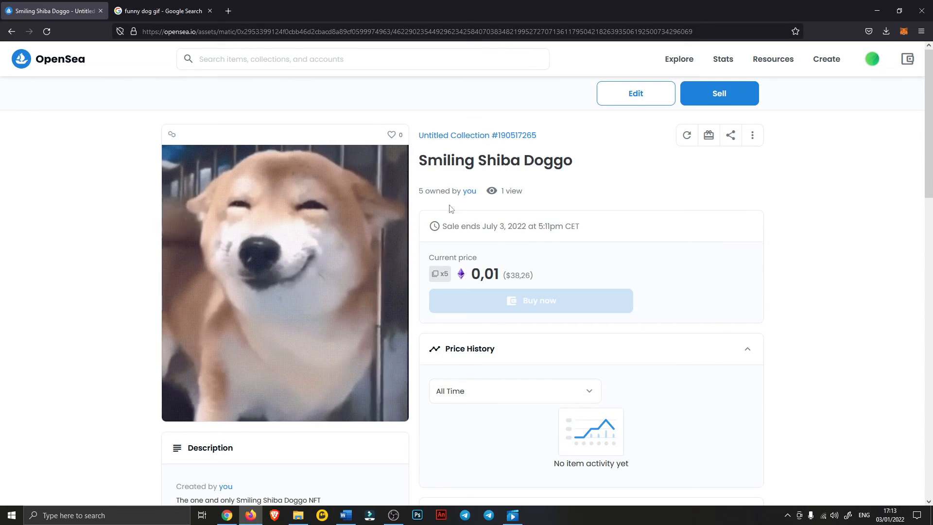
scroll(485, 194, "down", 3)
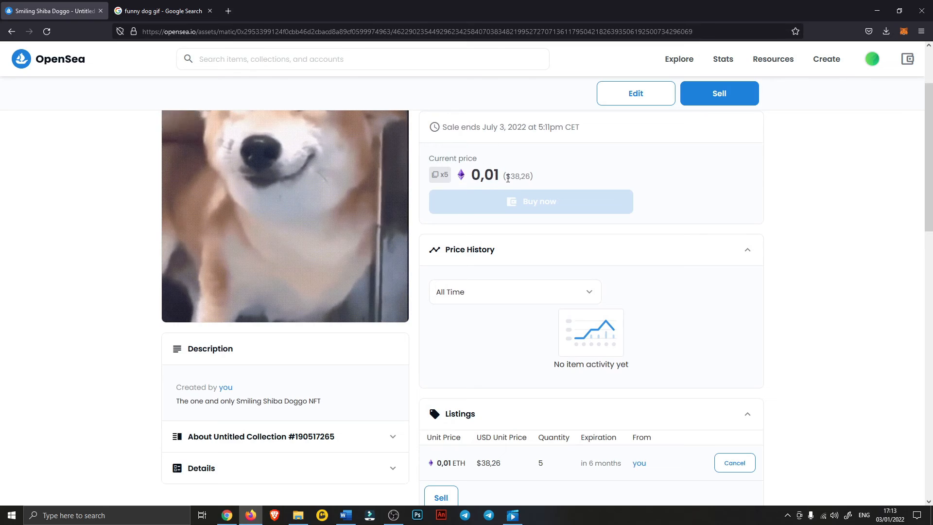
scroll(512, 176, "up", 3)
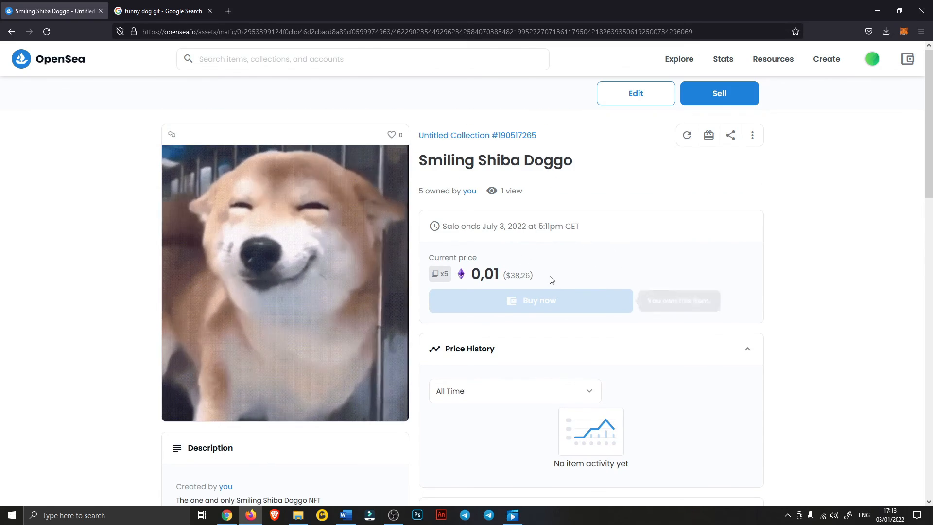
scroll(553, 282, "down", 8)
scroll(552, 278, "up", 8)
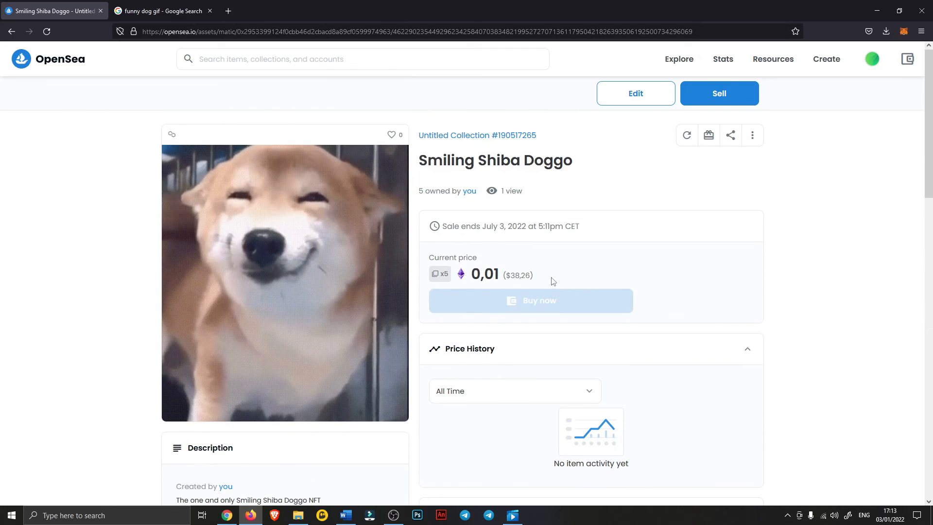
scroll(552, 281, "down", 15)
scroll(552, 278, "up", 7)
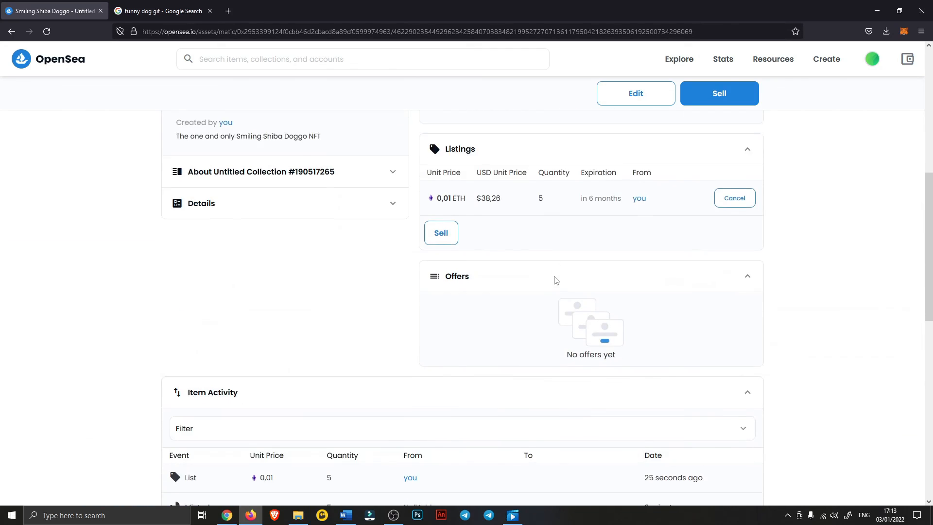
scroll(555, 280, "down", 2)
scroll(560, 313, "up", 8)
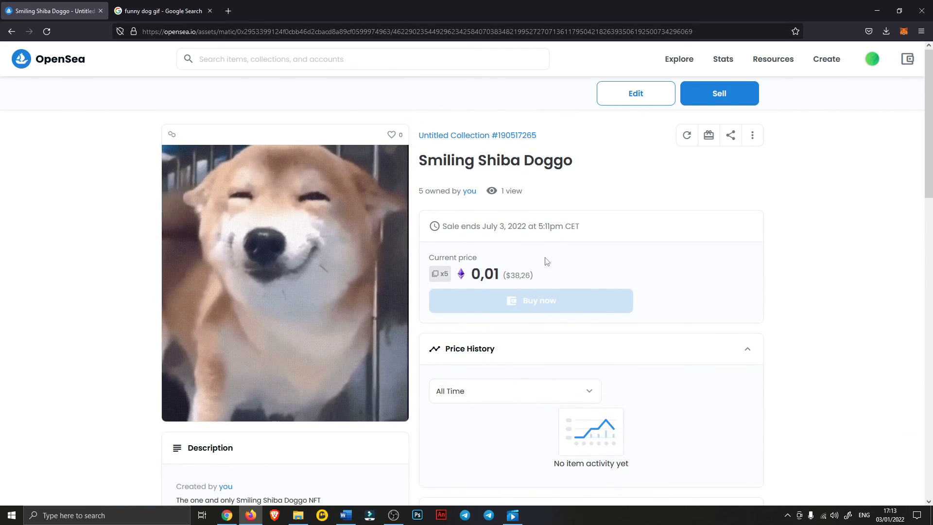